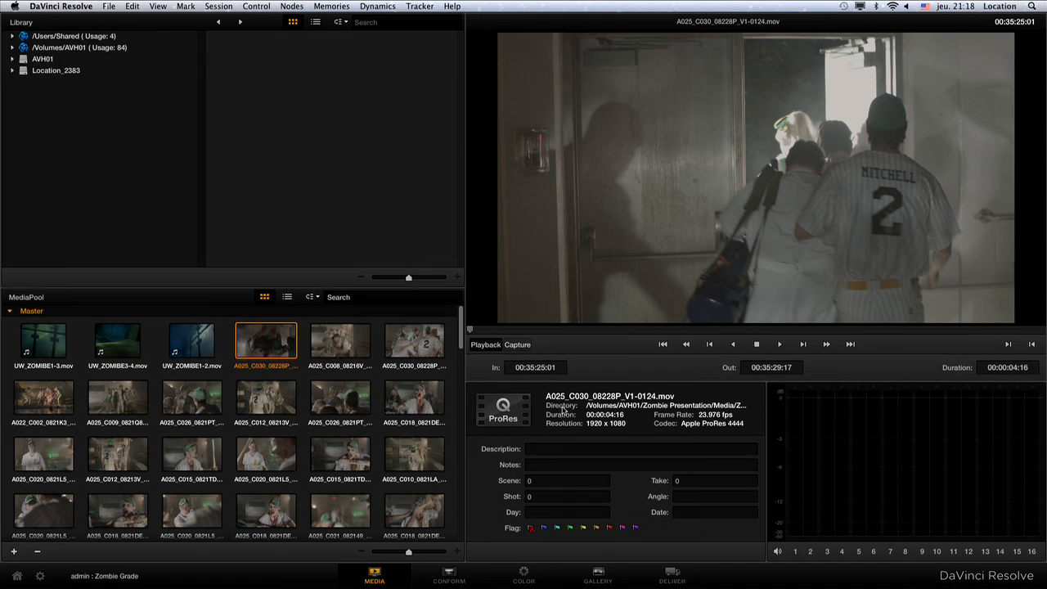
# Preview the media pool clip A025_C012_08213V_V1-0118.mov in the viewer
pyautogui.click(331, 347)
pyautogui.click(262, 398)
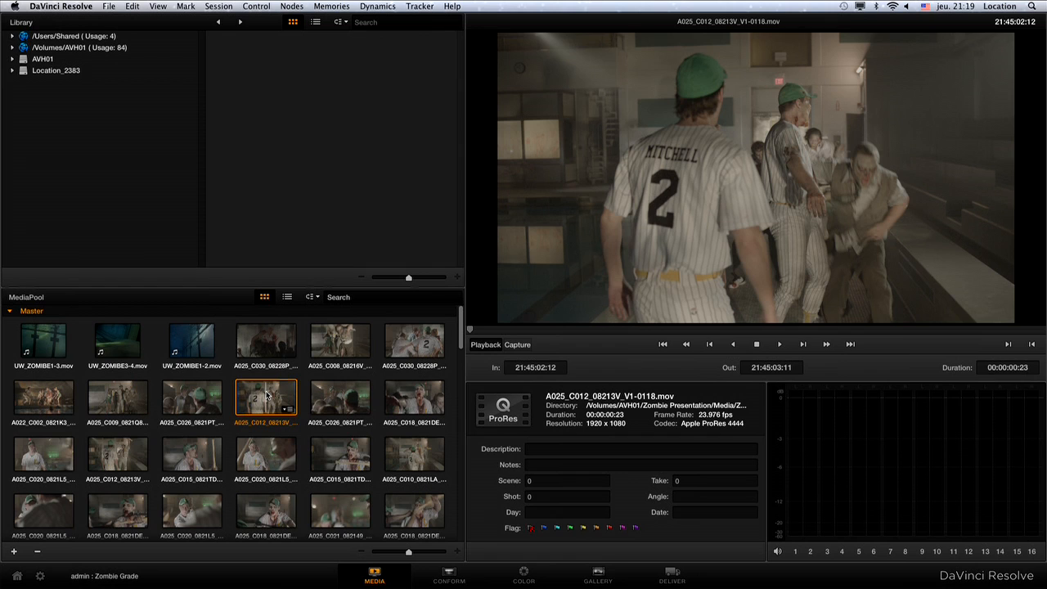
pyautogui.moveTo(288, 411)
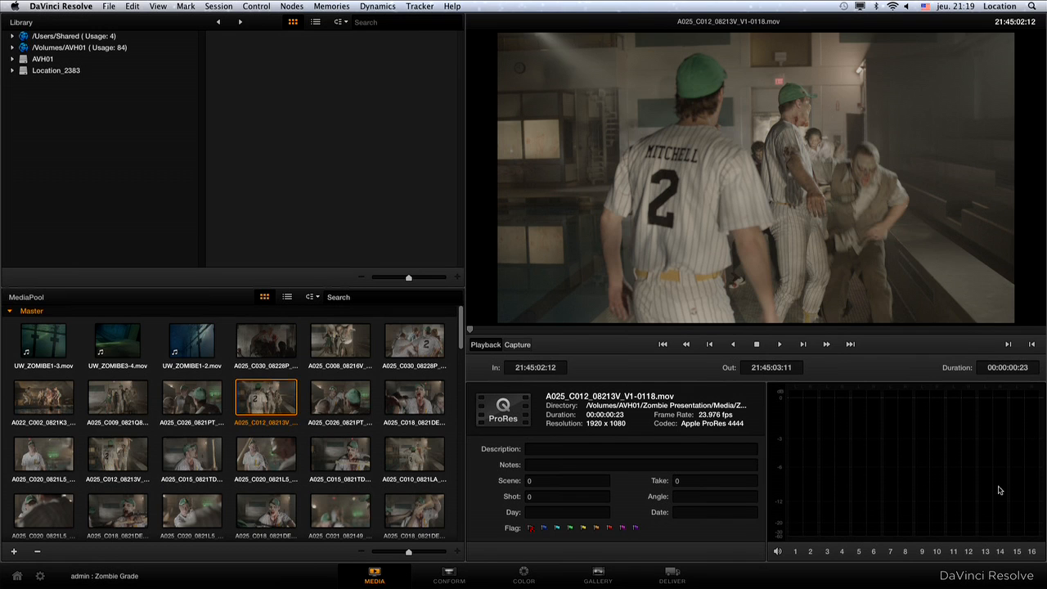
# Compare the Media and Conform pages, ending on Conform with the Zombie Log Cut timeline
pyautogui.click(450, 575)
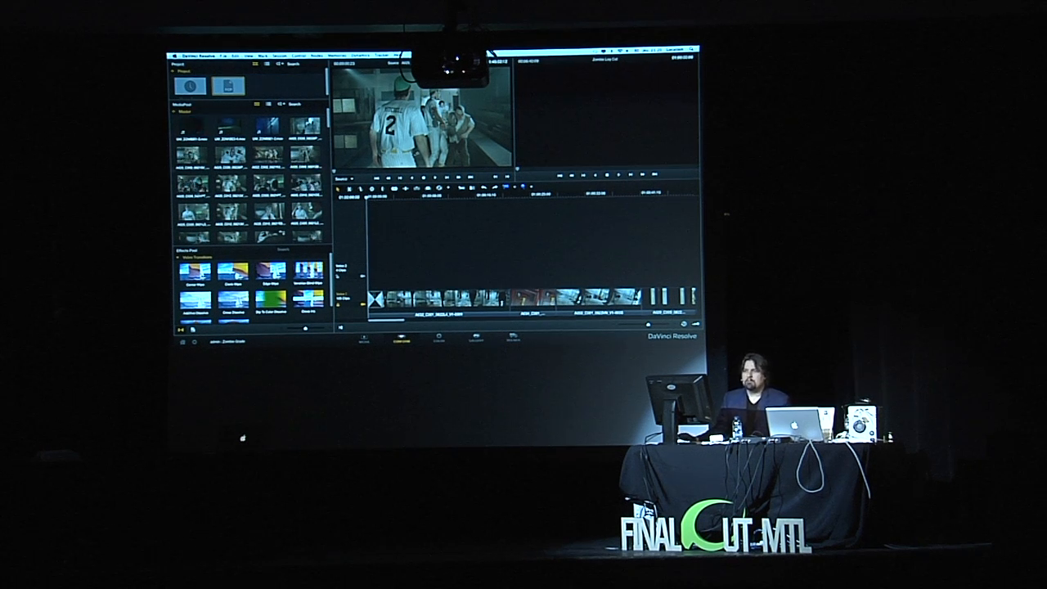
pyautogui.click(364, 341)
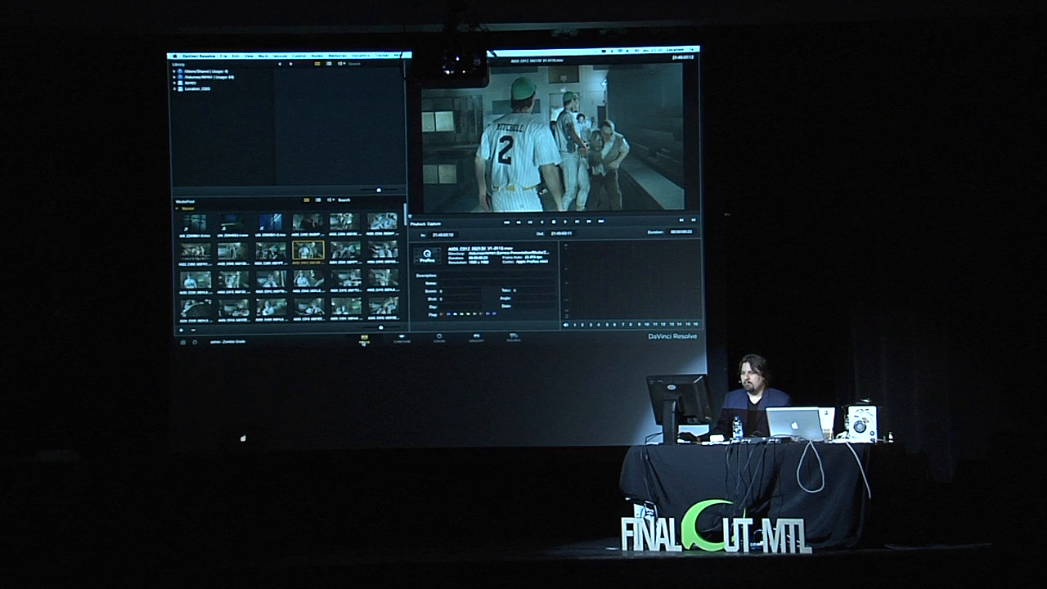
pyautogui.click(402, 338)
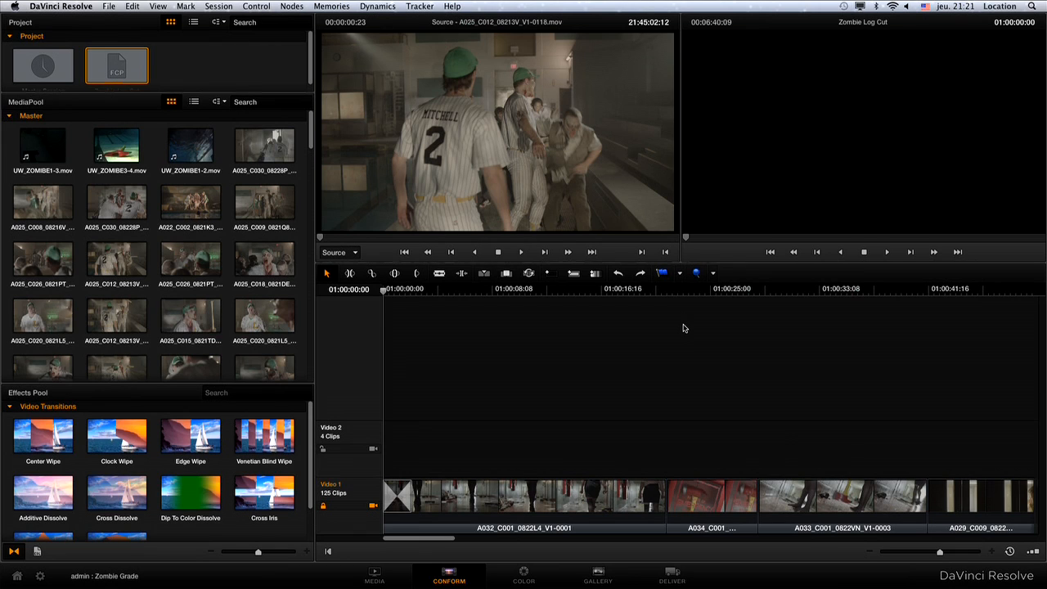
# Look through the Color page's Window, Blur, Sizing and Tracker palettes, and view the Gallery and Deliver pages
pyautogui.click(523, 576)
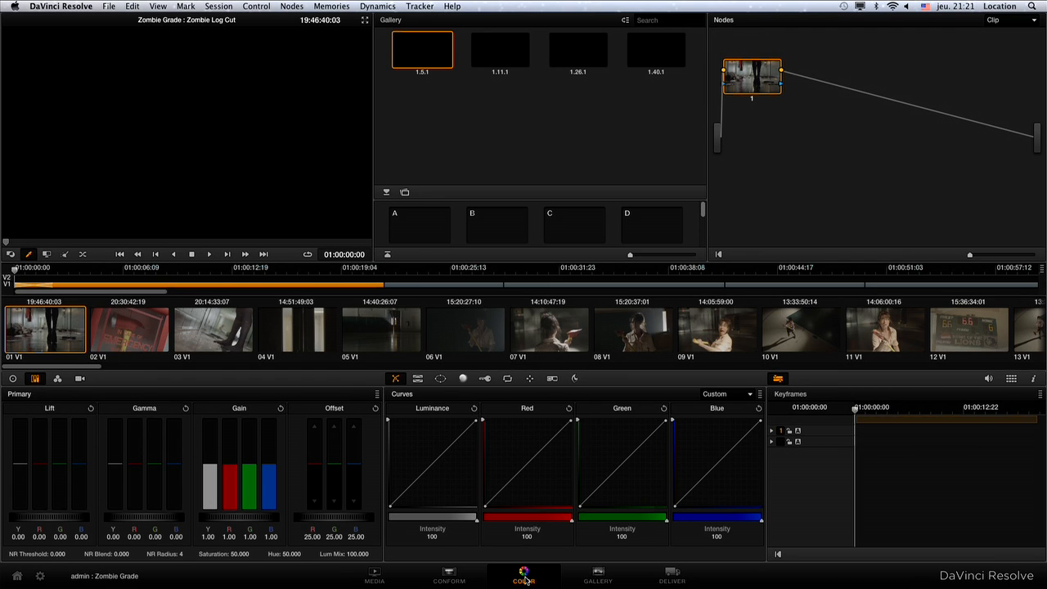
pyautogui.click(418, 380)
pyautogui.click(441, 379)
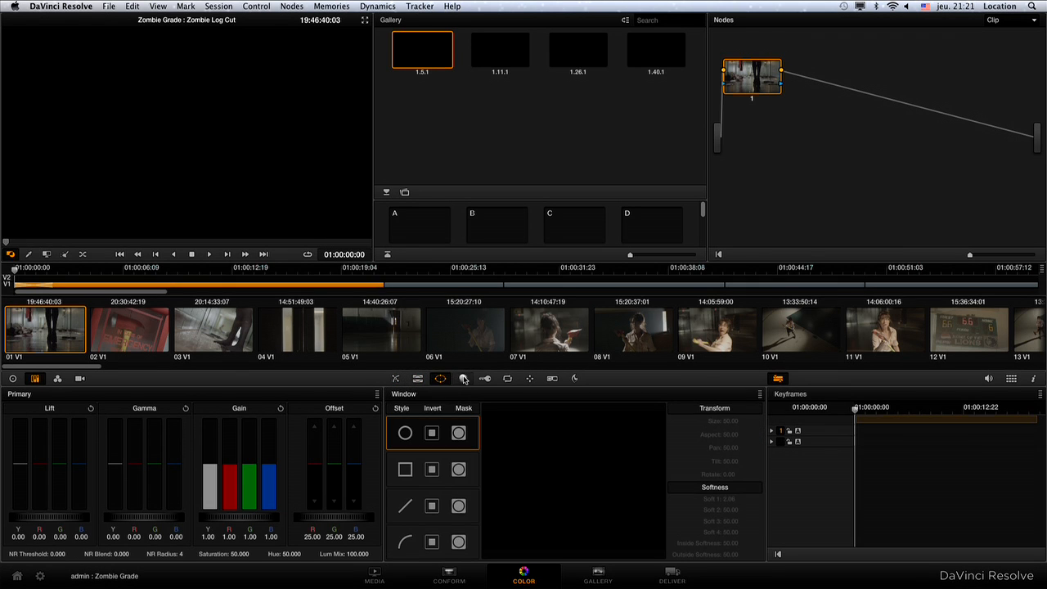
pyautogui.click(464, 380)
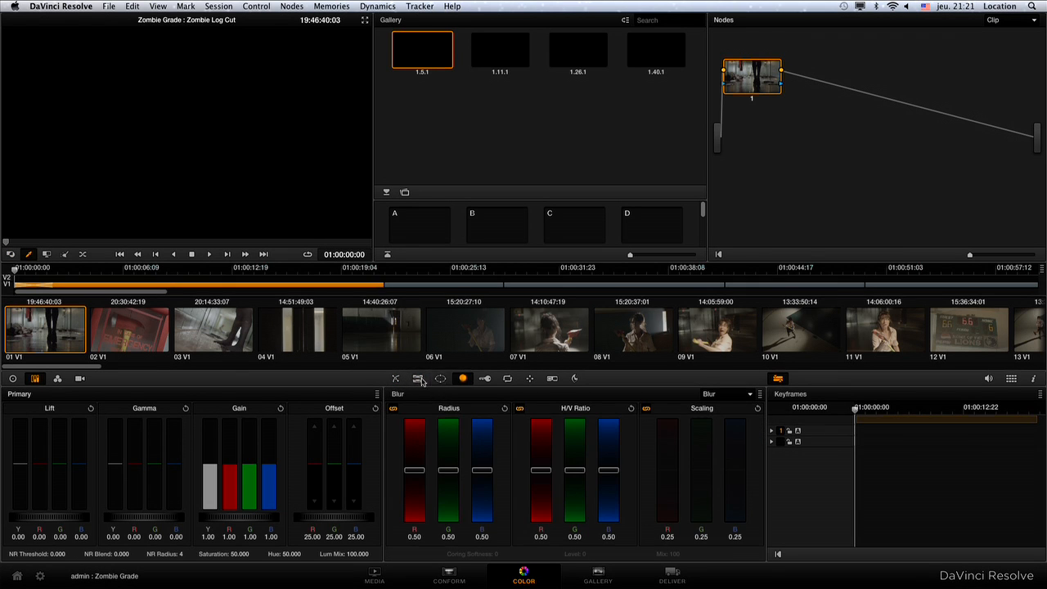
pyautogui.click(507, 380)
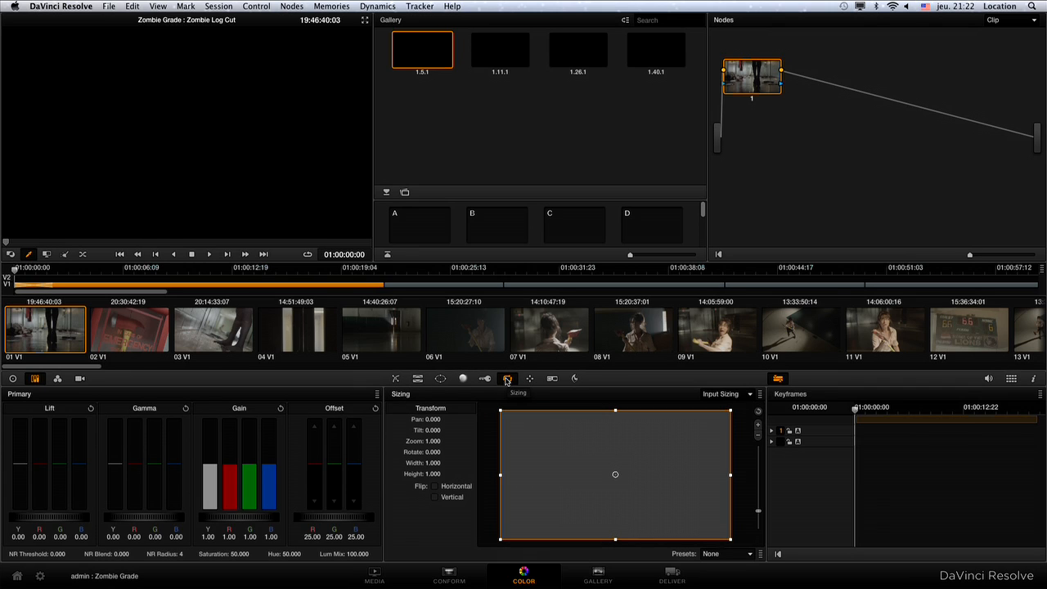
pyautogui.click(531, 378)
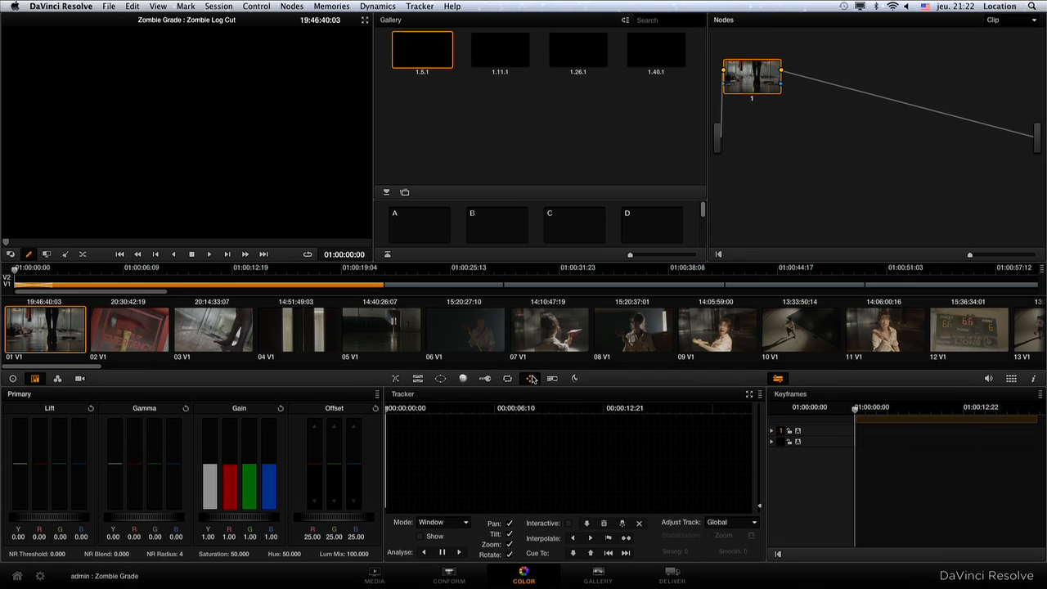
pyautogui.click(597, 576)
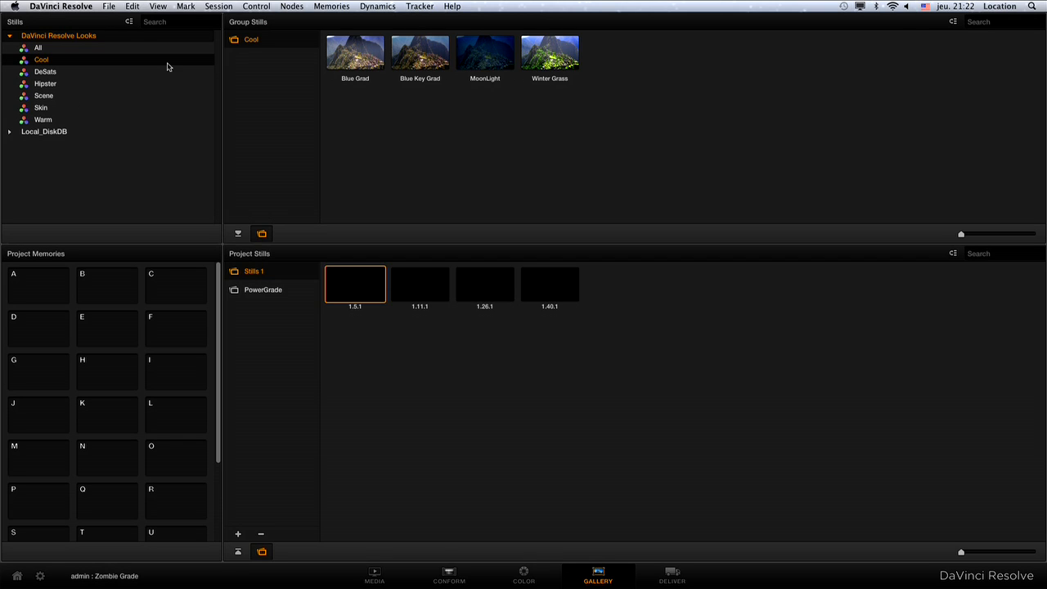
pyautogui.click(671, 574)
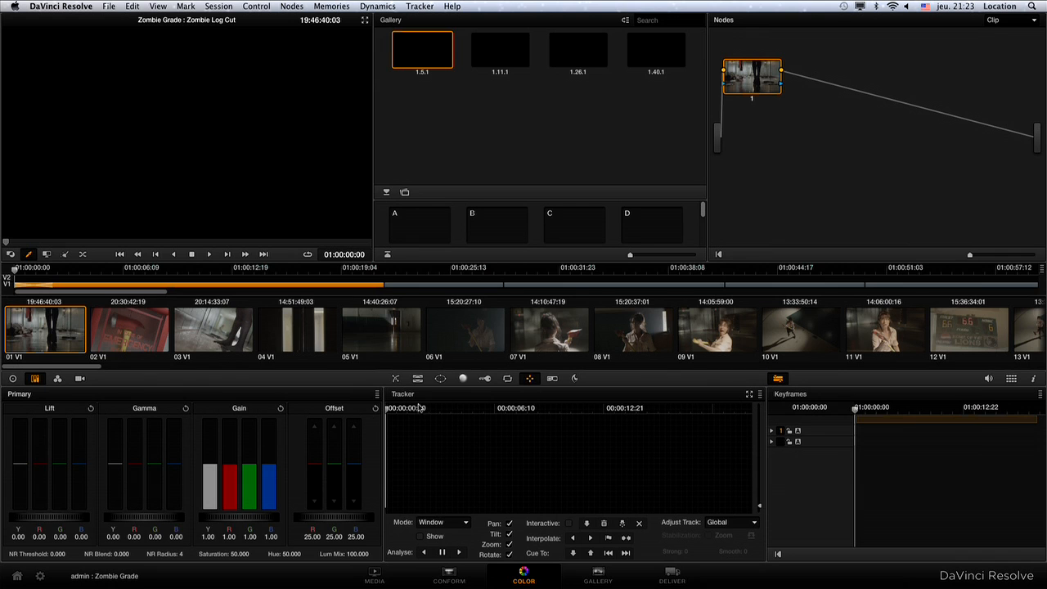
# Show the Color Wheels and play clip 05 to the woman standing in the open doorway, at 01:00:54:09
pyautogui.moveTo(167, 243); pyautogui.dragTo(207, 244)
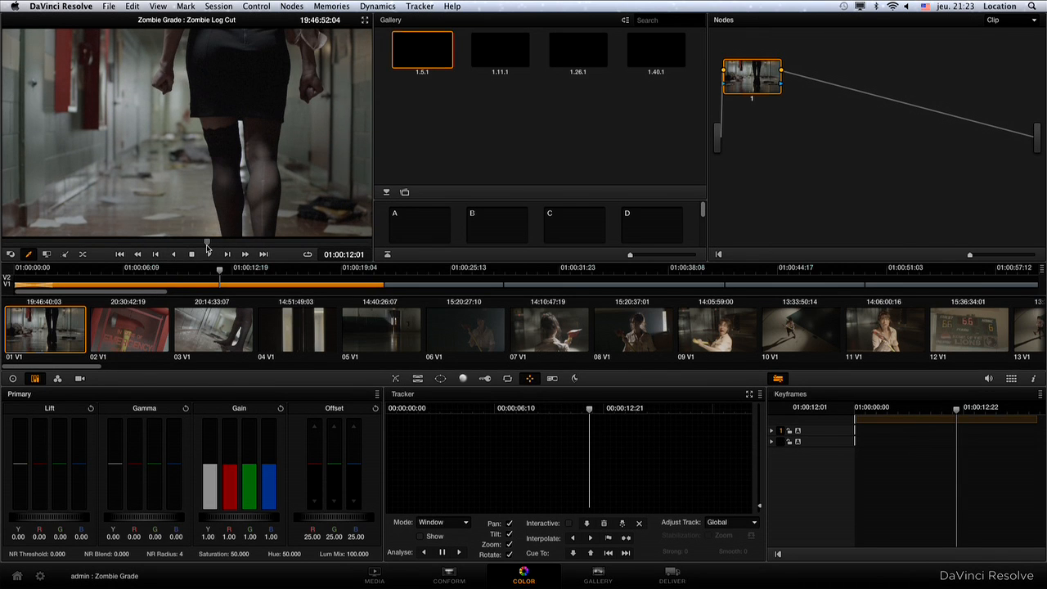
pyautogui.click(13, 379)
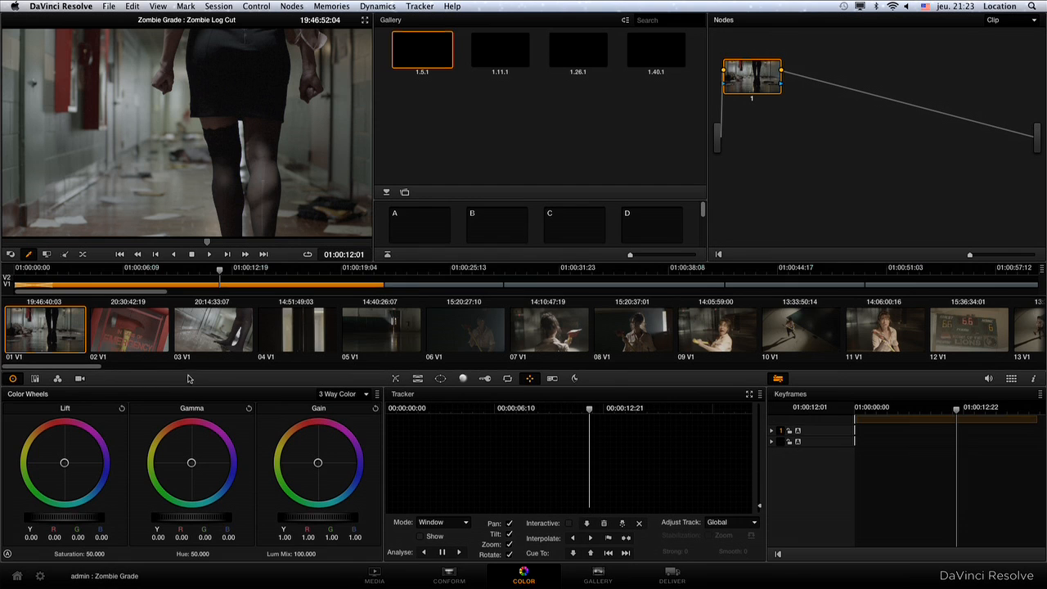
pyautogui.click(394, 340)
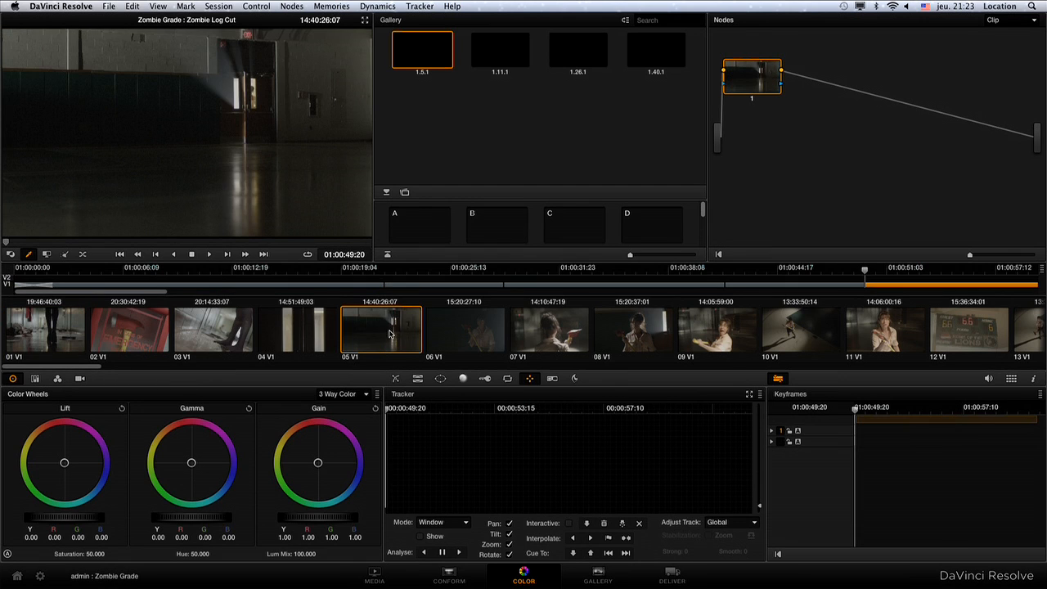
pyautogui.moveTo(237, 270); pyautogui.dragTo(169, 269)
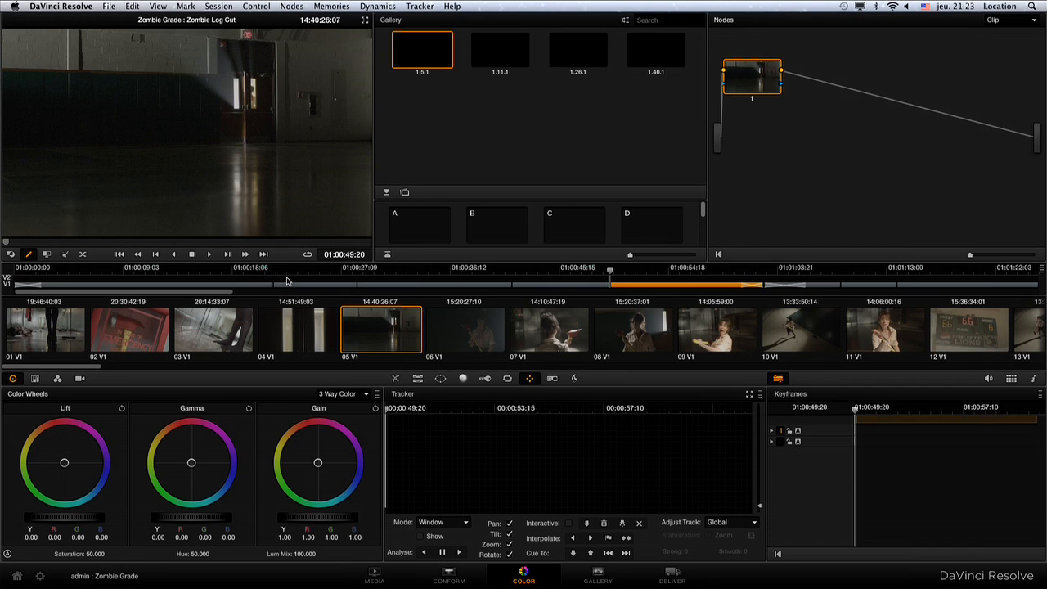
pyautogui.press('space')
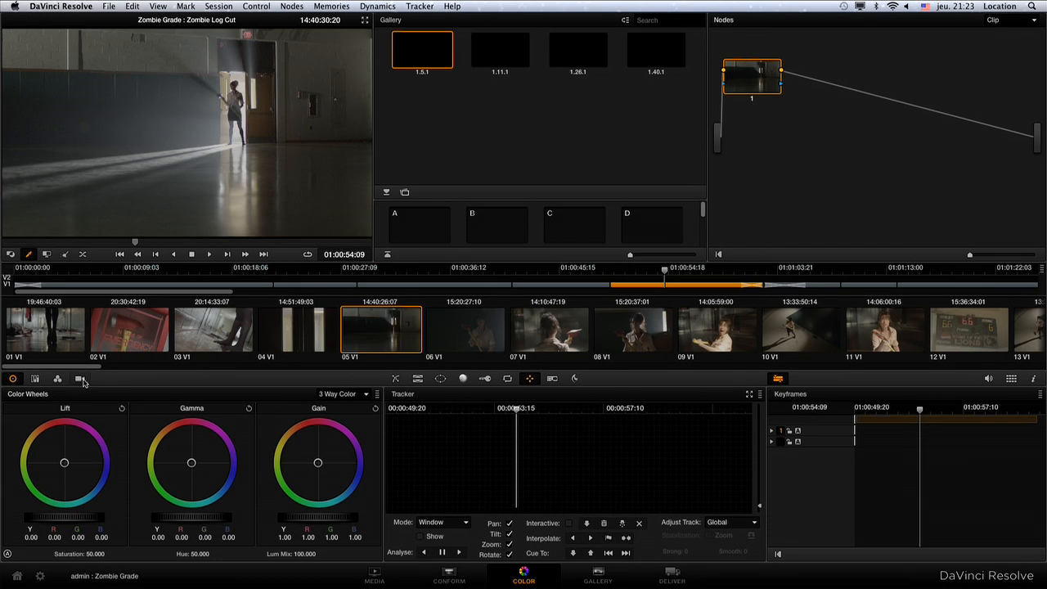
# Review the Primary, RGB Mixer and Camera Raw palettes and return to the Color Wheels
pyautogui.click(35, 379)
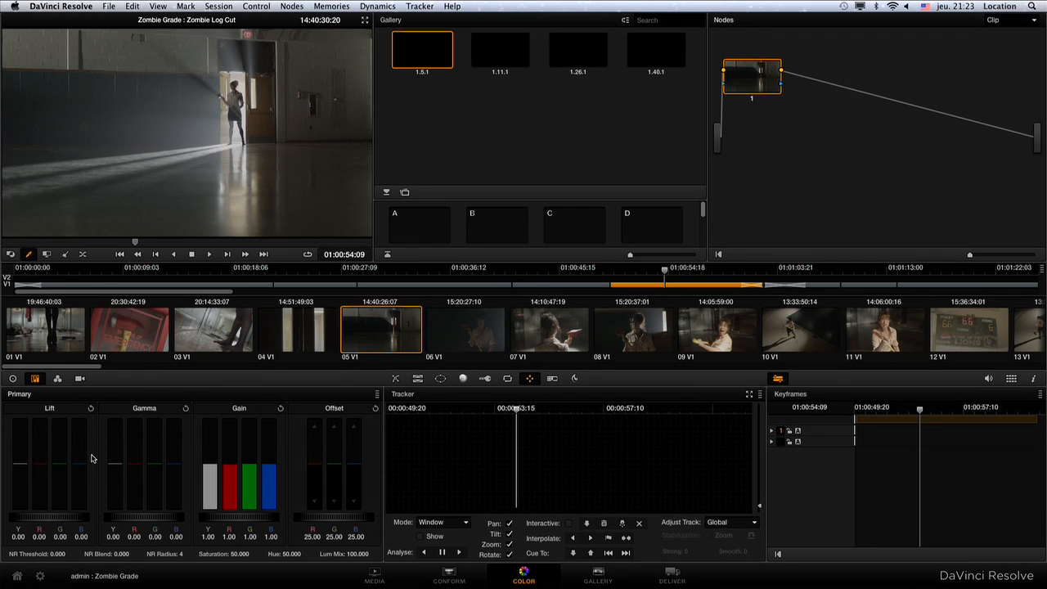
pyautogui.click(58, 378)
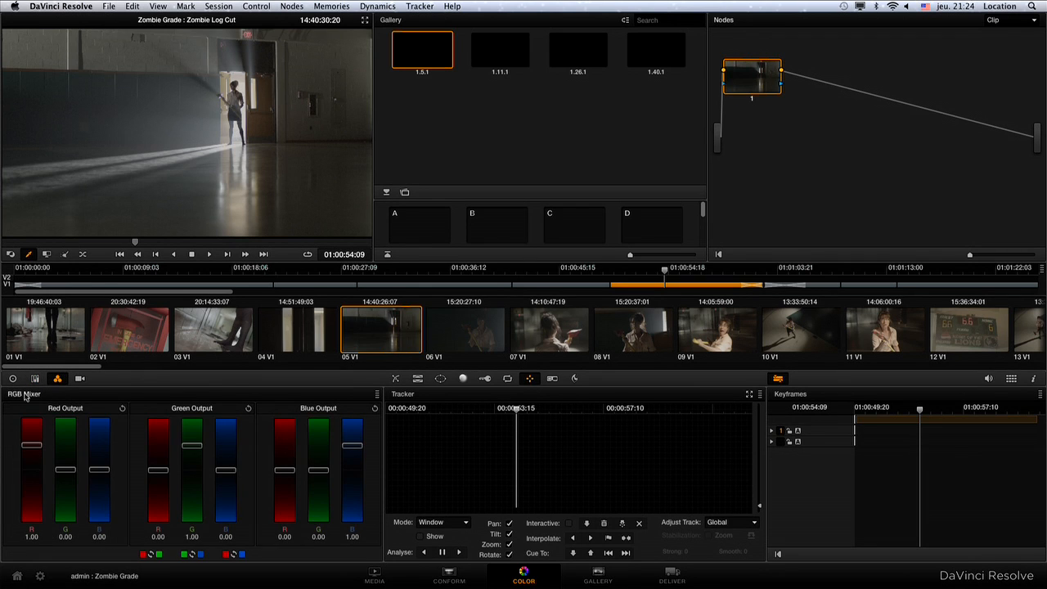
pyautogui.click(79, 379)
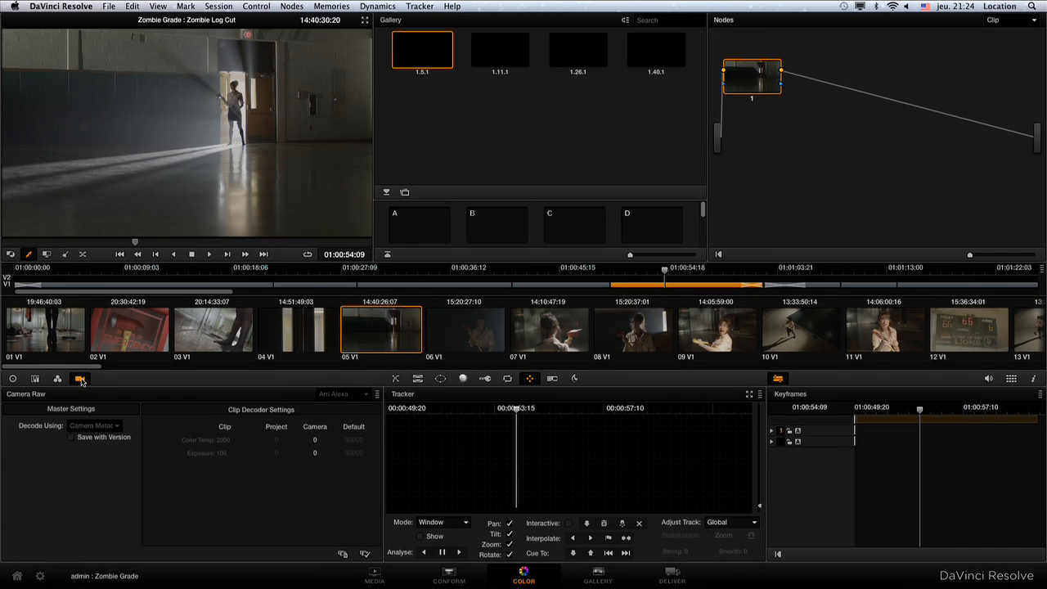
pyautogui.click(13, 379)
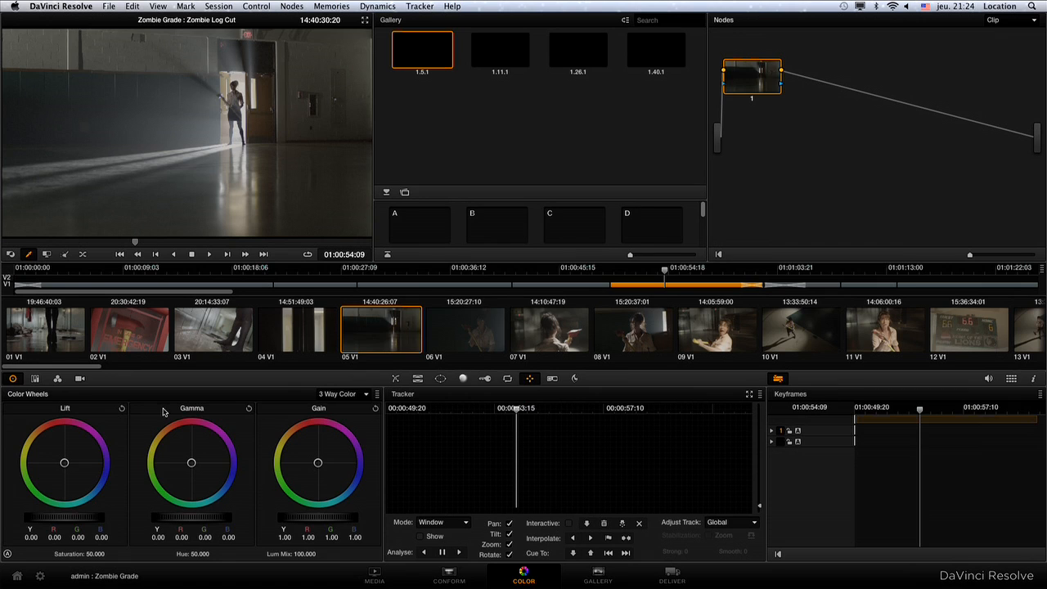
# Switch the color wheels to Log mode and set clip 05's contrast to 1.490
pyautogui.click(347, 395)
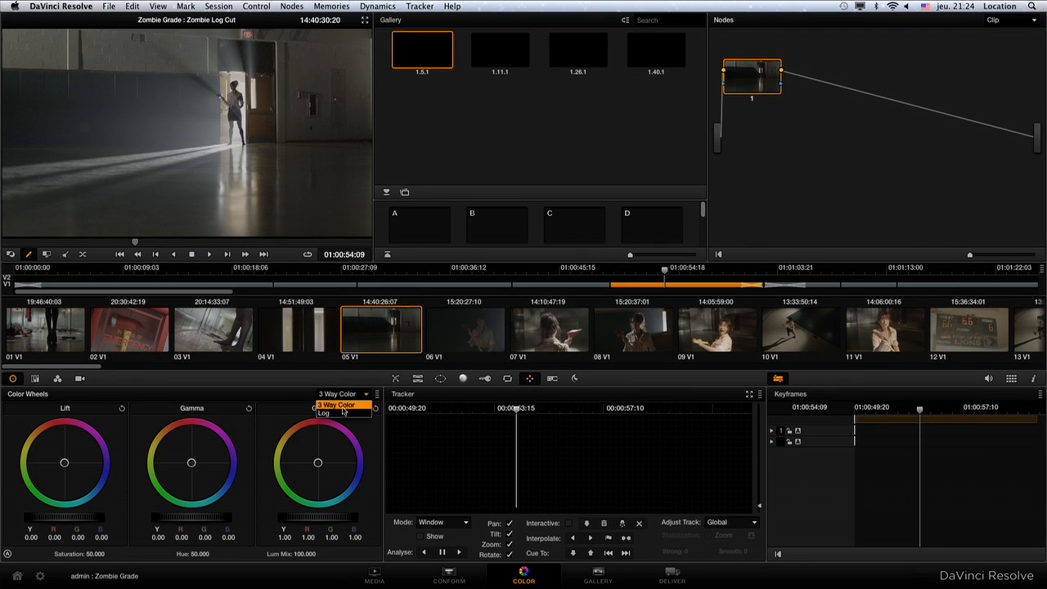
pyautogui.click(342, 413)
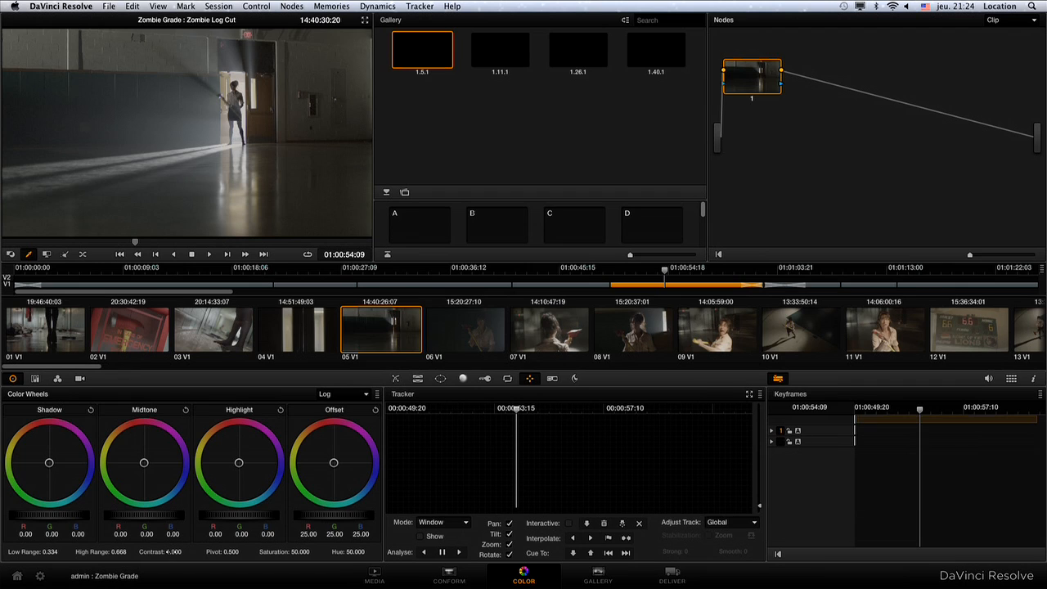
pyautogui.moveTo(173, 551); pyautogui.dragTo(214, 552)
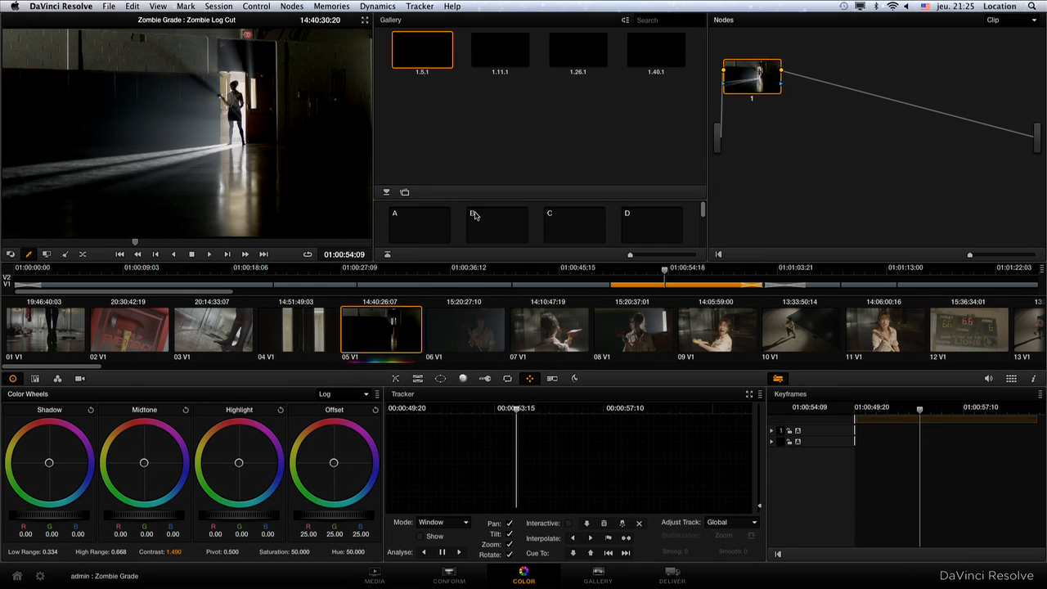
# Enlarge the viewer by widening it into the gallery area and extending it down over the clip timeline
pyautogui.moveTo(376, 155); pyautogui.dragTo(528, 154)
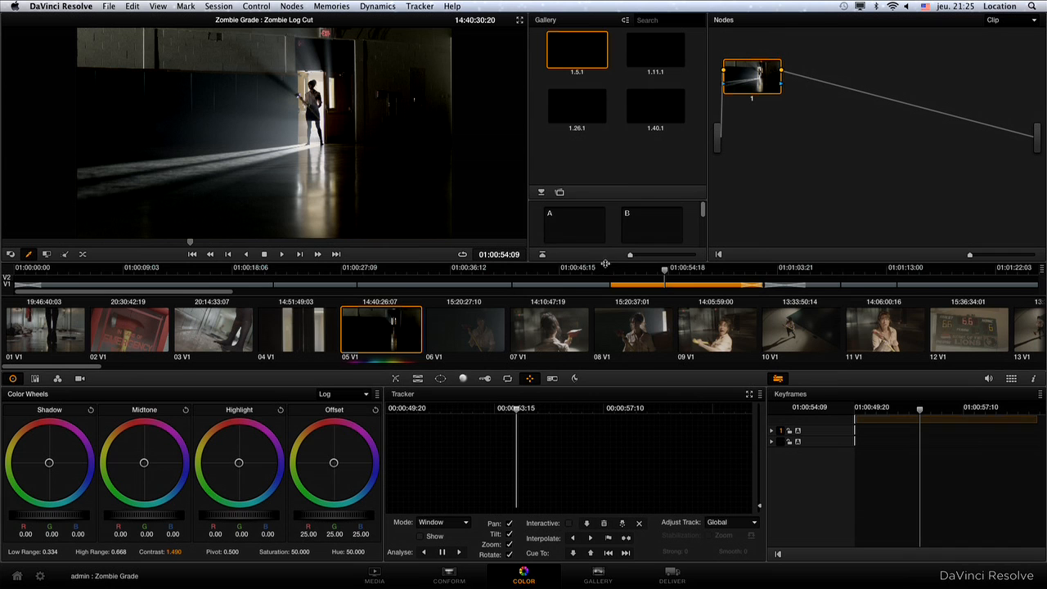
pyautogui.moveTo(605, 261); pyautogui.dragTo(616, 349)
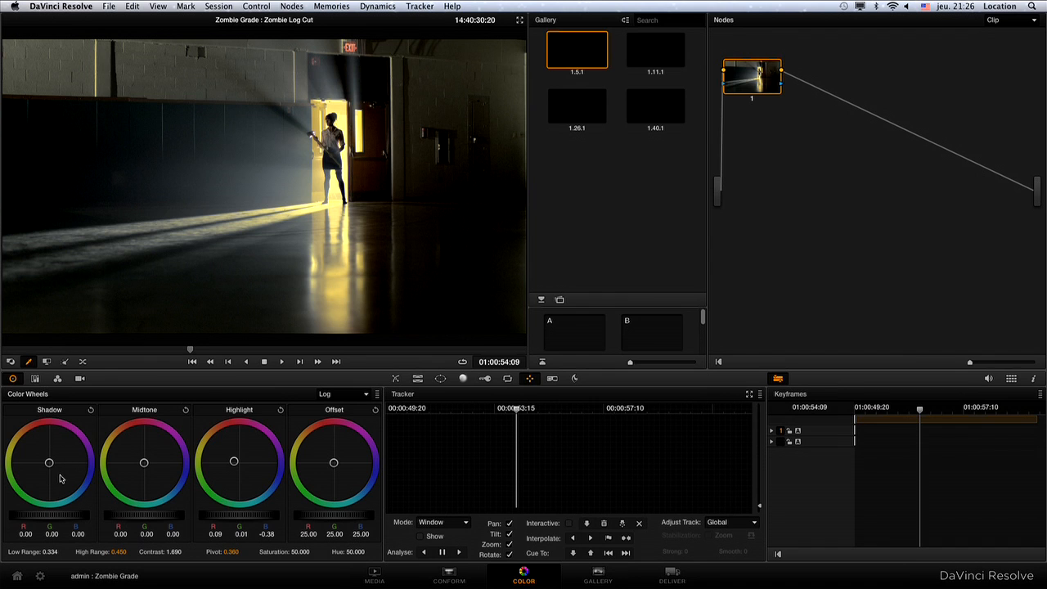
# Push the shadows toward blue (R -0.11, G 0.02, B 0.16) and set Low Range to 0.048
pyautogui.moveTo(59, 473); pyautogui.dragTo(85, 492)
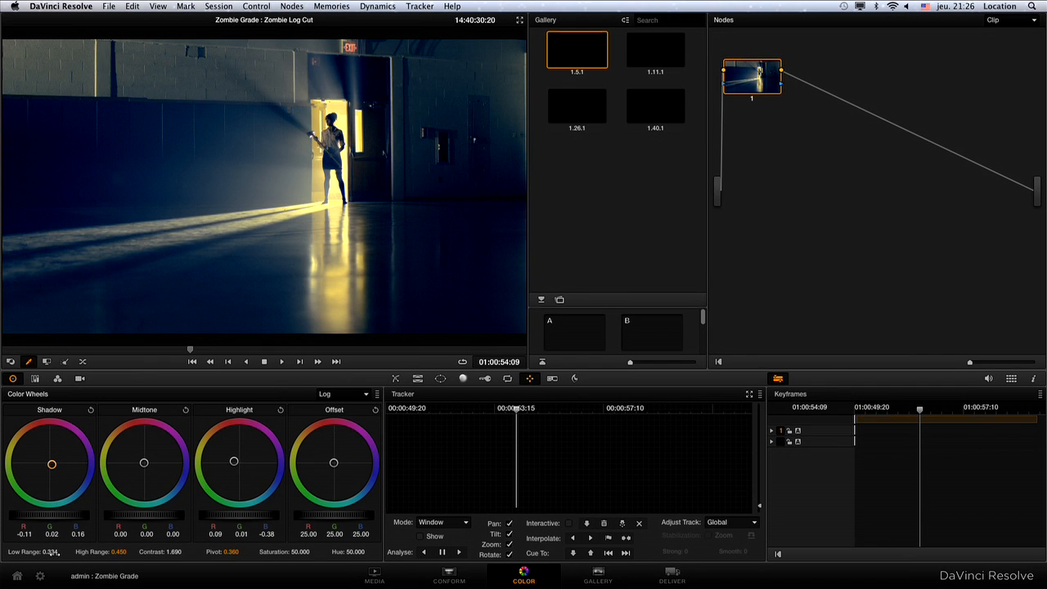
pyautogui.moveTo(53, 553); pyautogui.dragTo(2, 552)
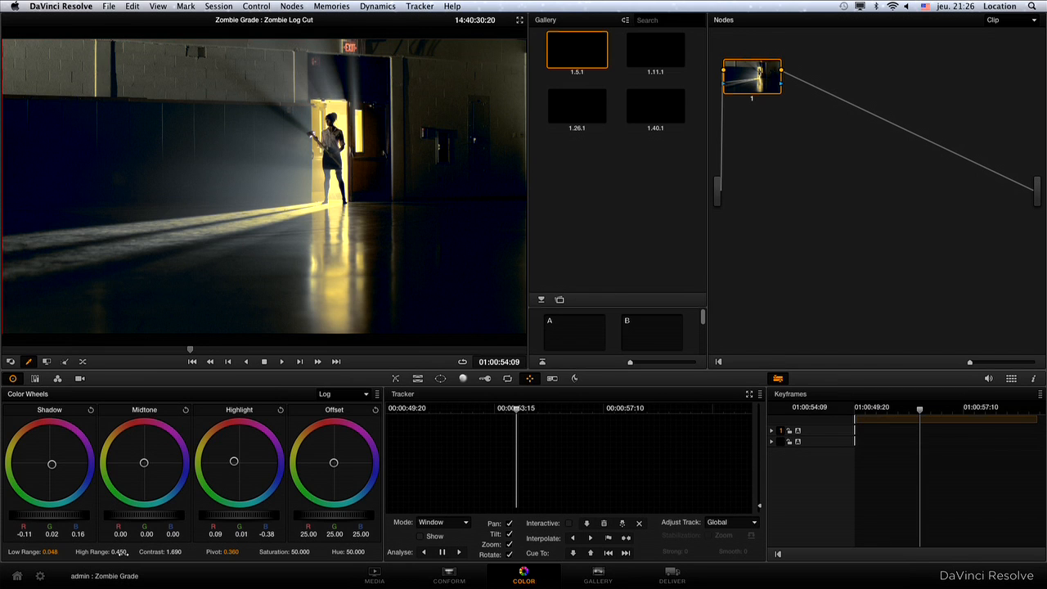
# Scrub clip 05 to 01:00:56:06 and toggle its node off and on to compare the grade with the original
pyautogui.press('Up')
pyautogui.press('Down')
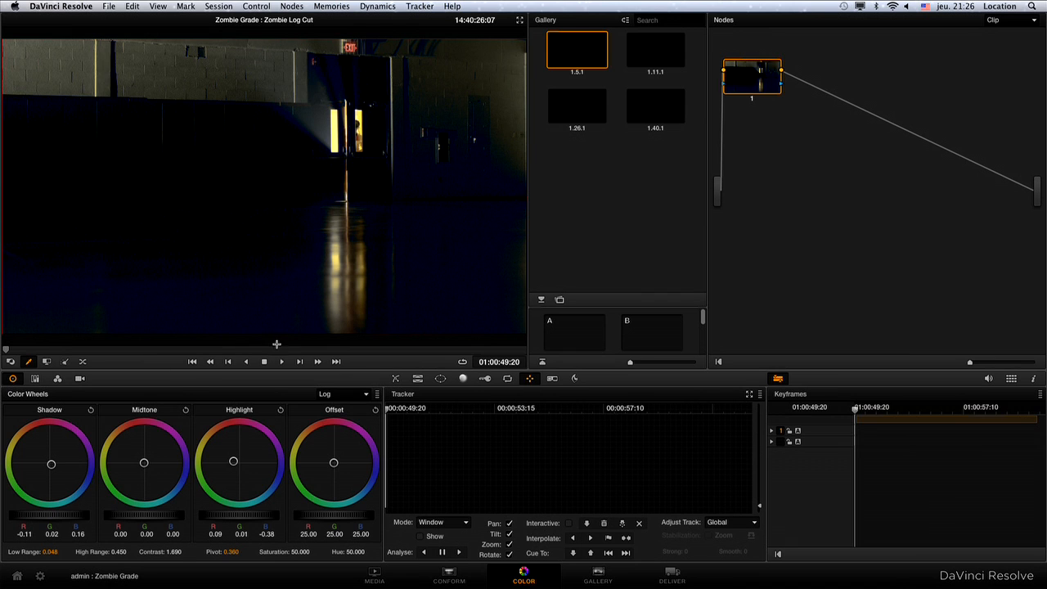
pyautogui.click(310, 350)
pyautogui.moveTo(312, 353); pyautogui.dragTo(265, 355)
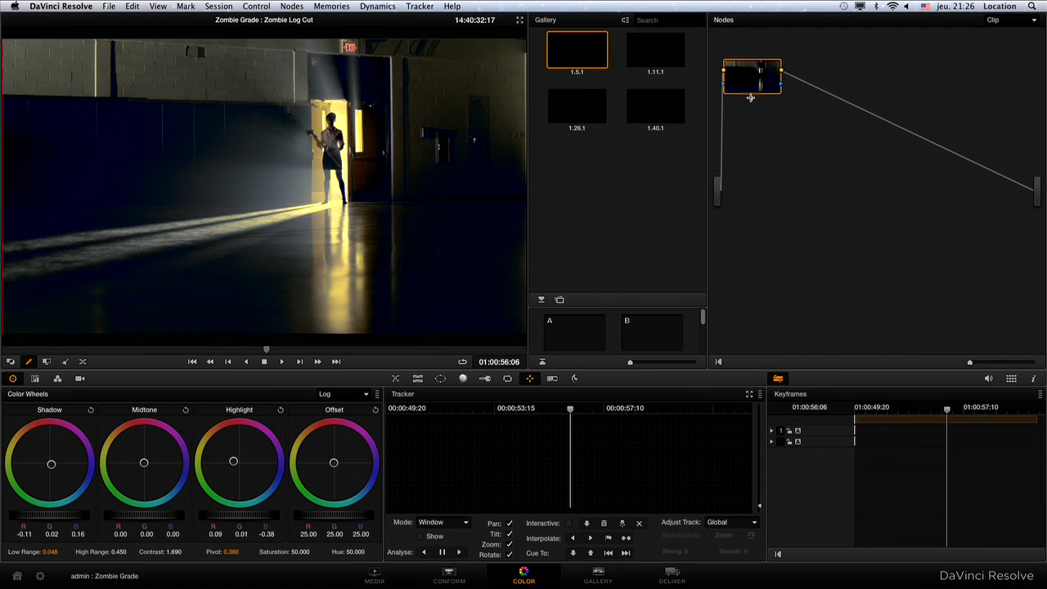
pyautogui.press('super+d')
pyautogui.press('super+d')
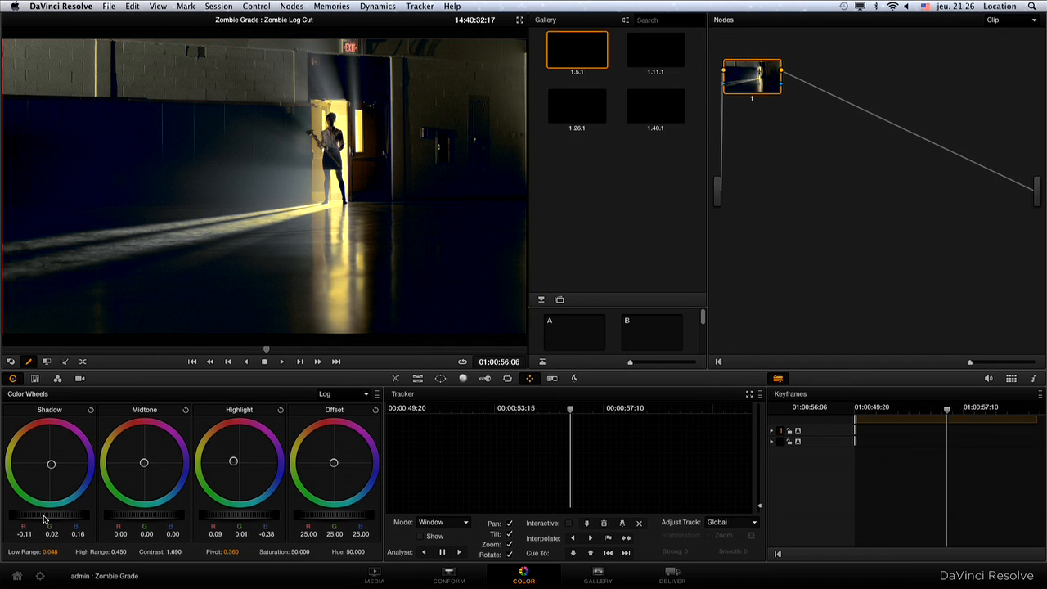
# Lower the master levels of the shadows and highlights slightly on clip 05
pyautogui.moveTo(45, 518); pyautogui.dragTo(29, 517)
pyautogui.moveTo(260, 517); pyautogui.dragTo(239, 513)
# Show the Window palette, expand the gallery's memories area and collapse it again
pyautogui.click(441, 379)
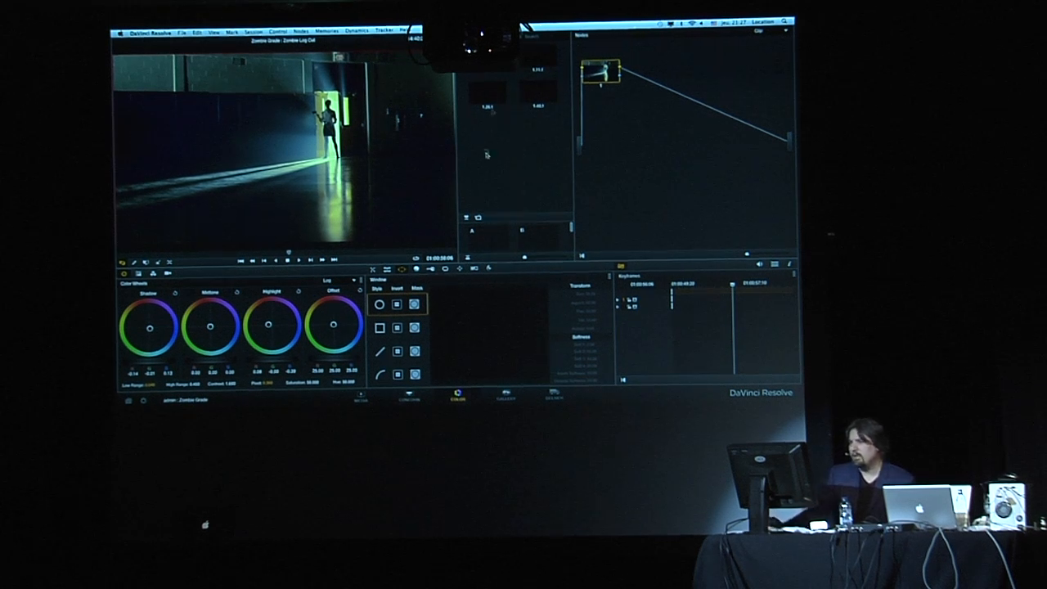
pyautogui.click(468, 259)
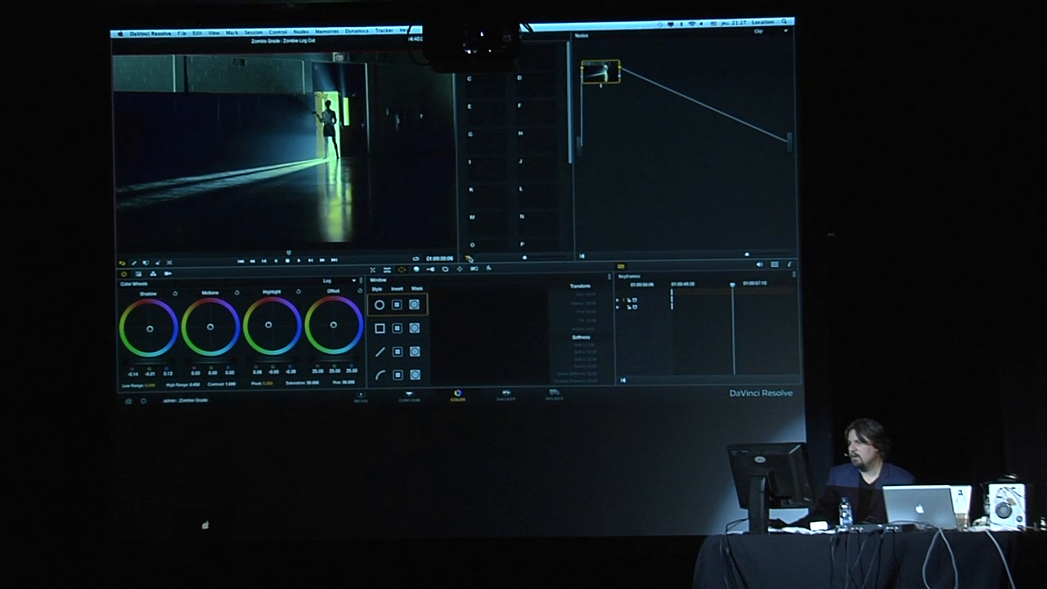
pyautogui.click(469, 259)
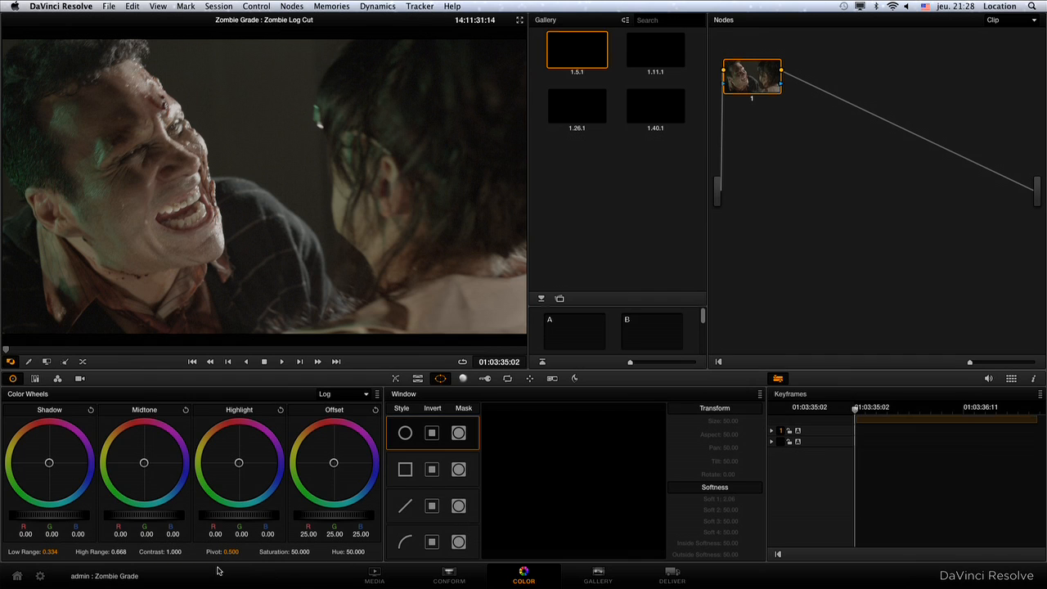
# Set the contrast to 1.240 on the close-up of the screaming man at 01:03:35:02
pyautogui.moveTo(172, 553); pyautogui.dragTo(186, 553)
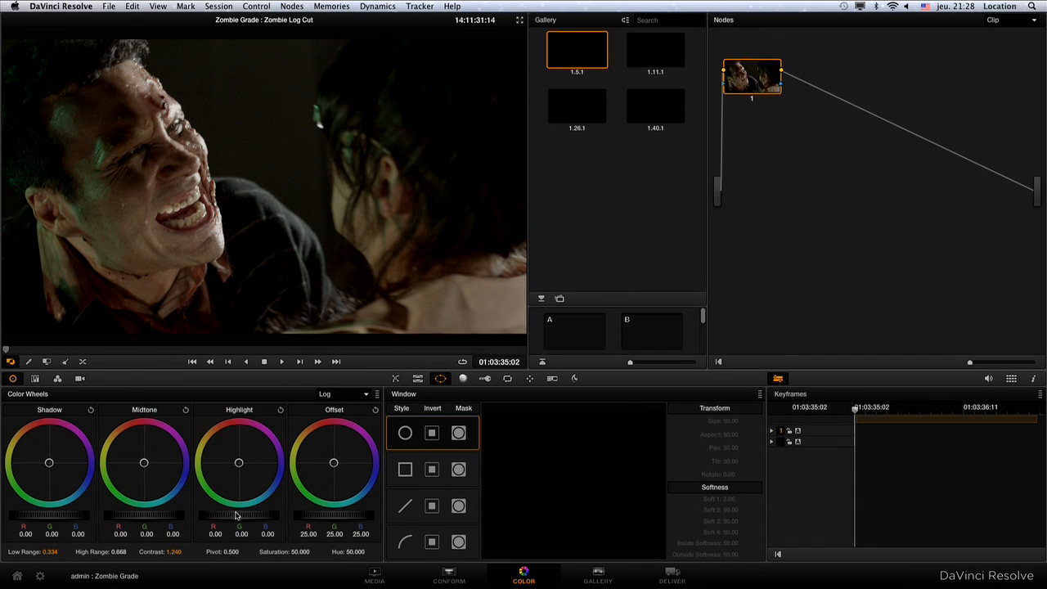
# Switch the color wheels to 3 Way Color and add a serial node after node 1
pyautogui.click(365, 393)
pyautogui.click(352, 405)
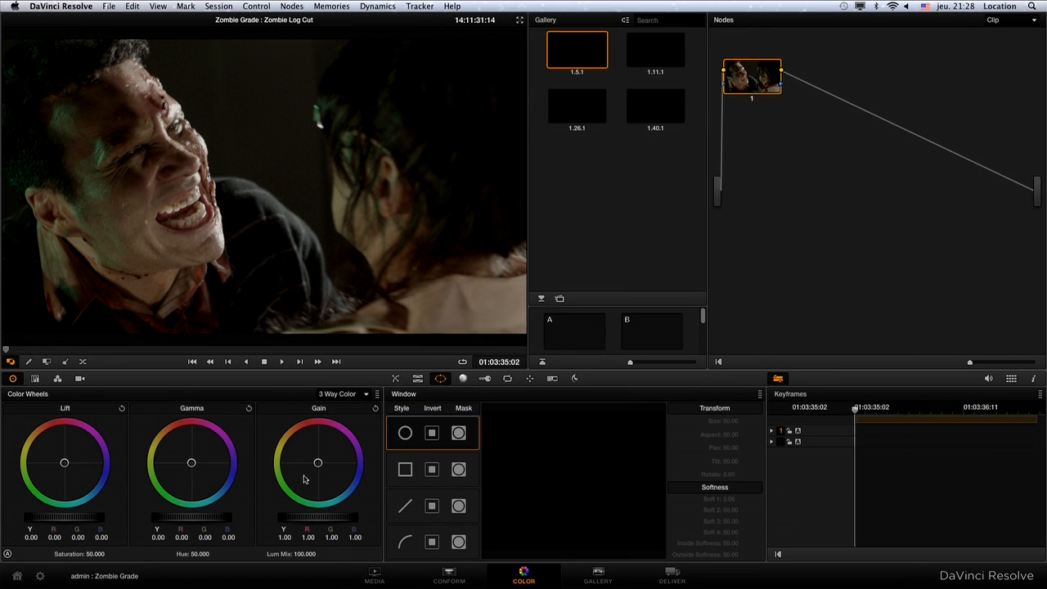
pyautogui.moveTo(331, 477)
pyautogui.mouseDown()
pyautogui.moveTo(319, 458)
pyautogui.moveTo(326, 471)
pyautogui.mouseUp()
pyautogui.hotkey('alt', 's')
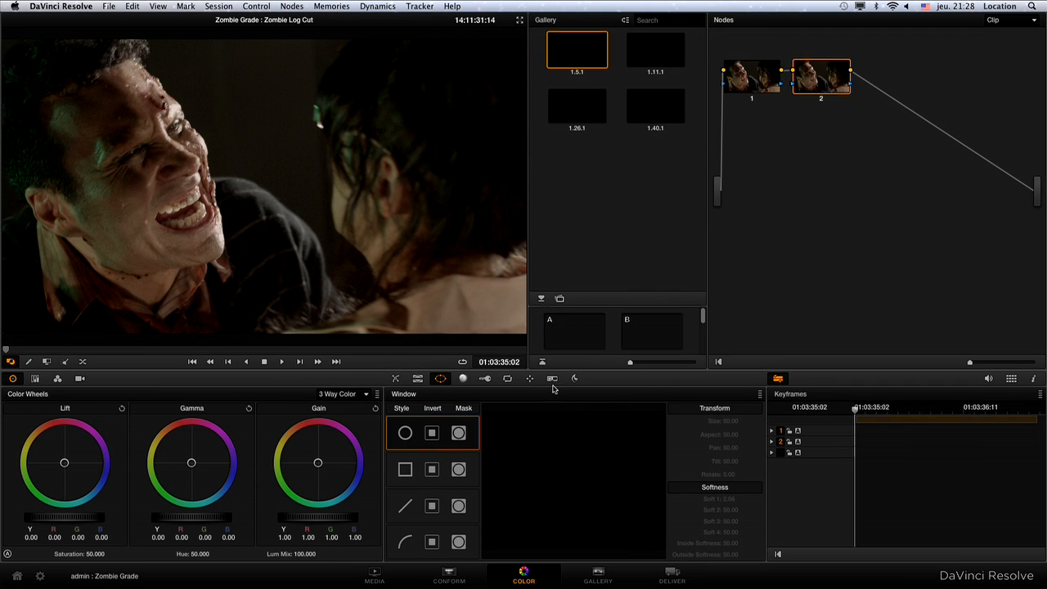
# Draw a closed curve window on node 2 around the screaming man's face, following his forehead, chin, neck and ear
pyautogui.click(408, 540)
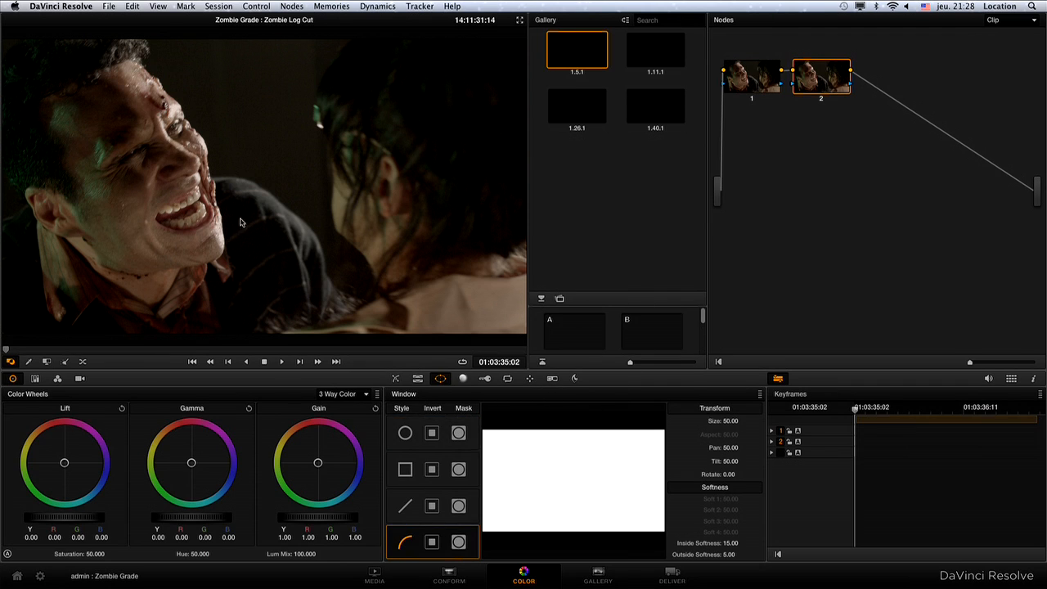
pyautogui.click(137, 62)
pyautogui.click(203, 142)
pyautogui.click(223, 236)
pyautogui.click(211, 264)
pyautogui.click(179, 268)
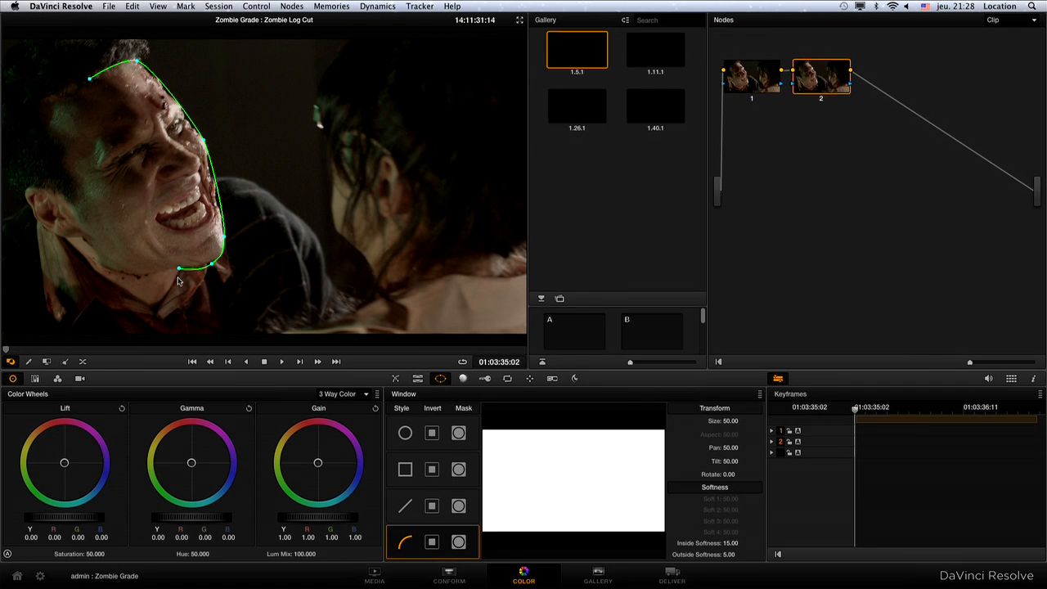
pyautogui.click(155, 315)
pyautogui.click(64, 239)
pyautogui.click(24, 192)
pyautogui.click(75, 198)
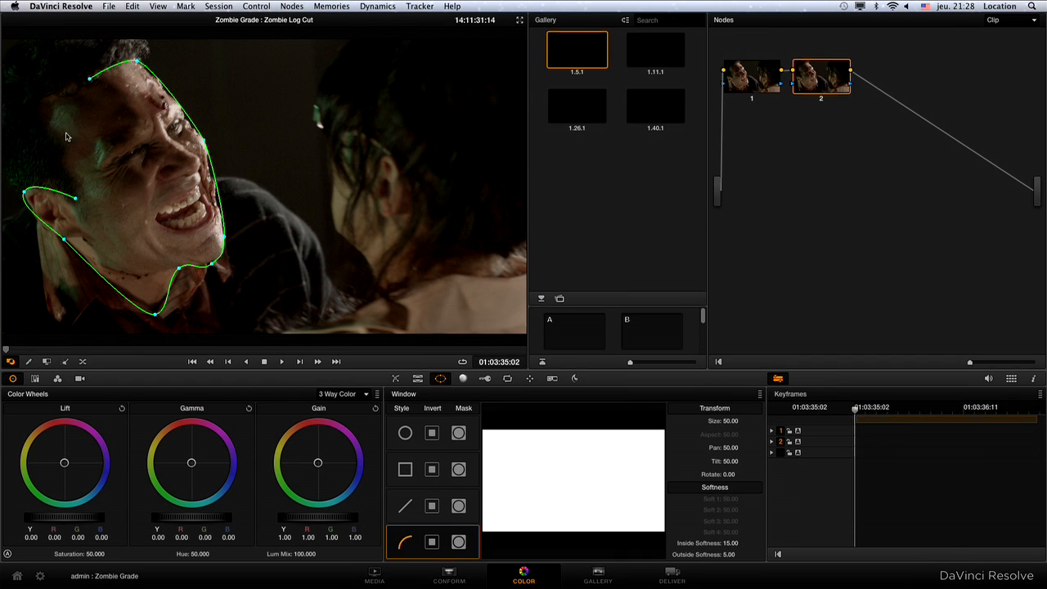
pyautogui.click(90, 81)
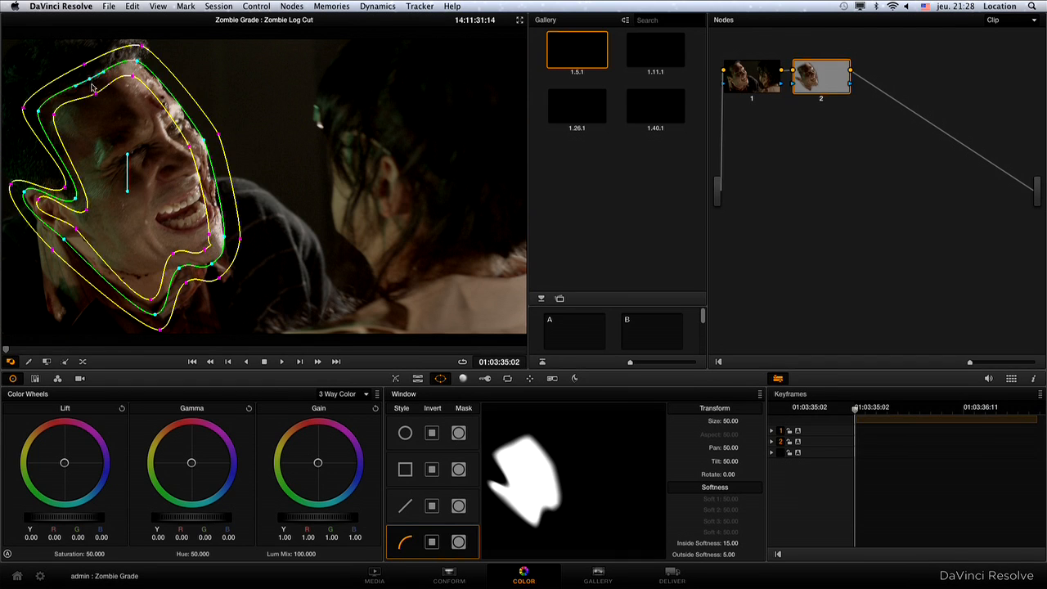
# Track the face window through to the end of the clip and review the tracking in looped playback
pyautogui.click(530, 379)
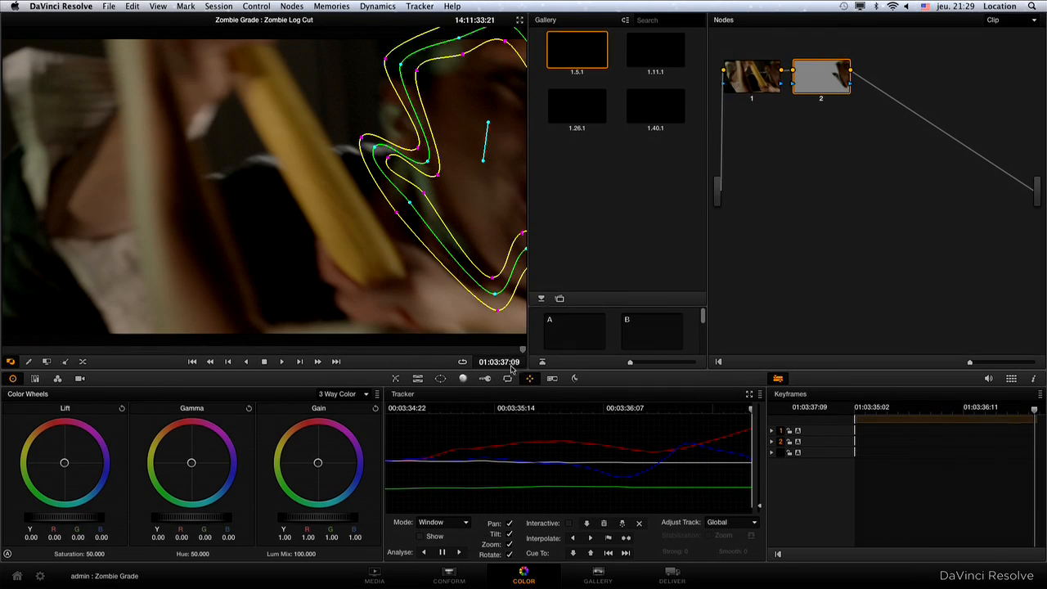
pyautogui.click(462, 362)
pyautogui.press('space')
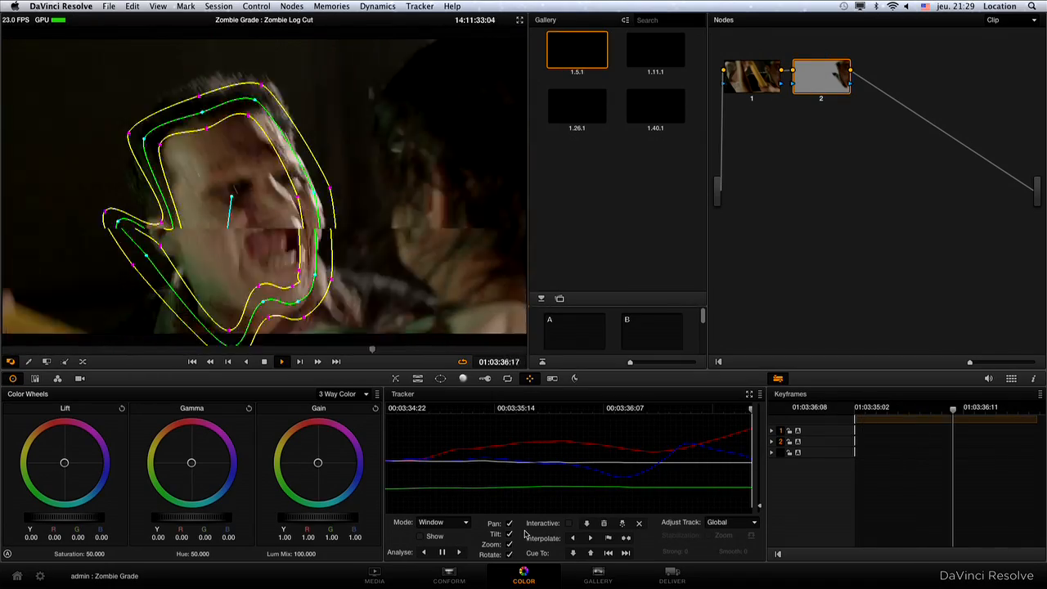
pyautogui.press('space')
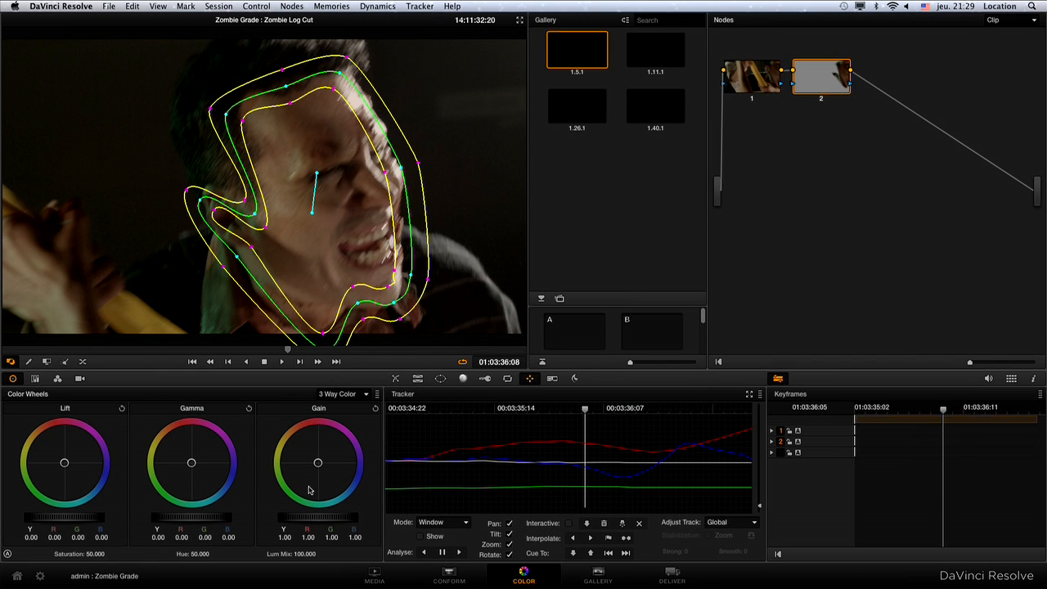
# At 01:03:36:00, switch the color wheels to Log and set node 2's contrast to 1.610 and saturation to 25.400
pyautogui.moveTo(246, 349); pyautogui.dragTo(213, 352)
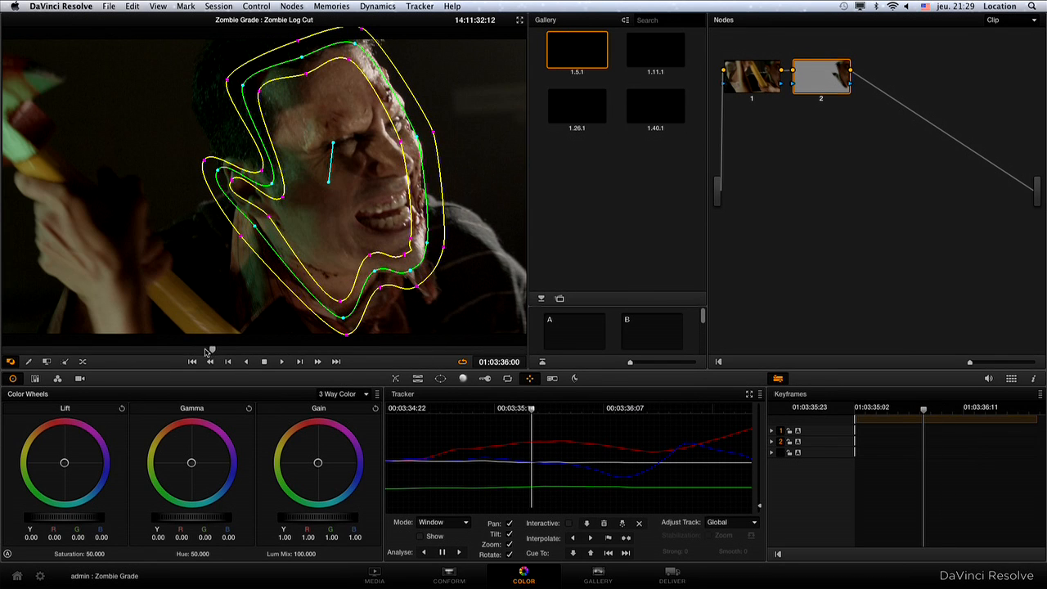
pyautogui.click(342, 396)
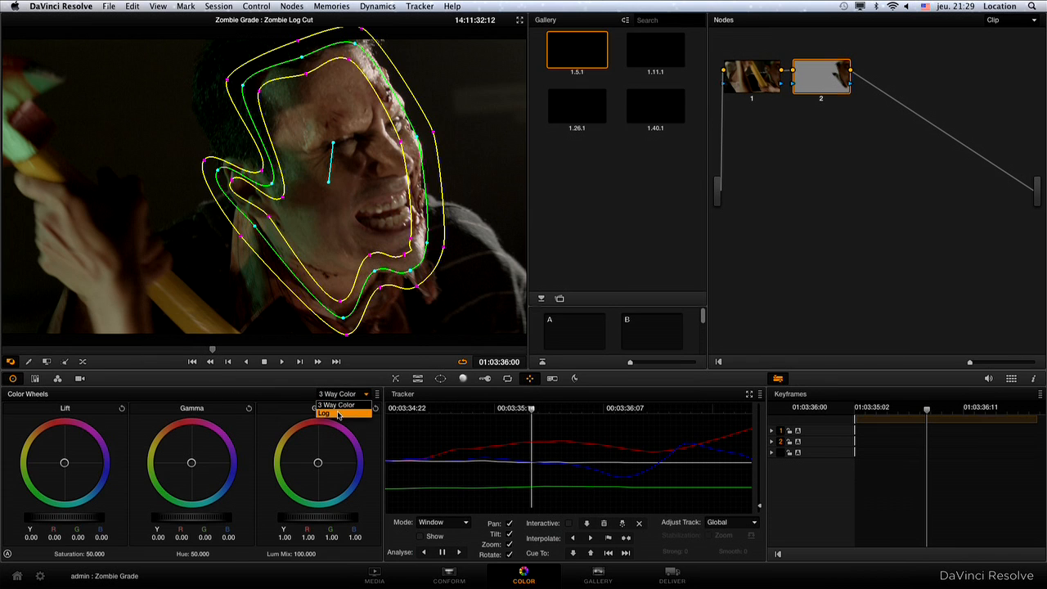
pyautogui.click(340, 415)
pyautogui.moveTo(174, 552); pyautogui.dragTo(187, 551)
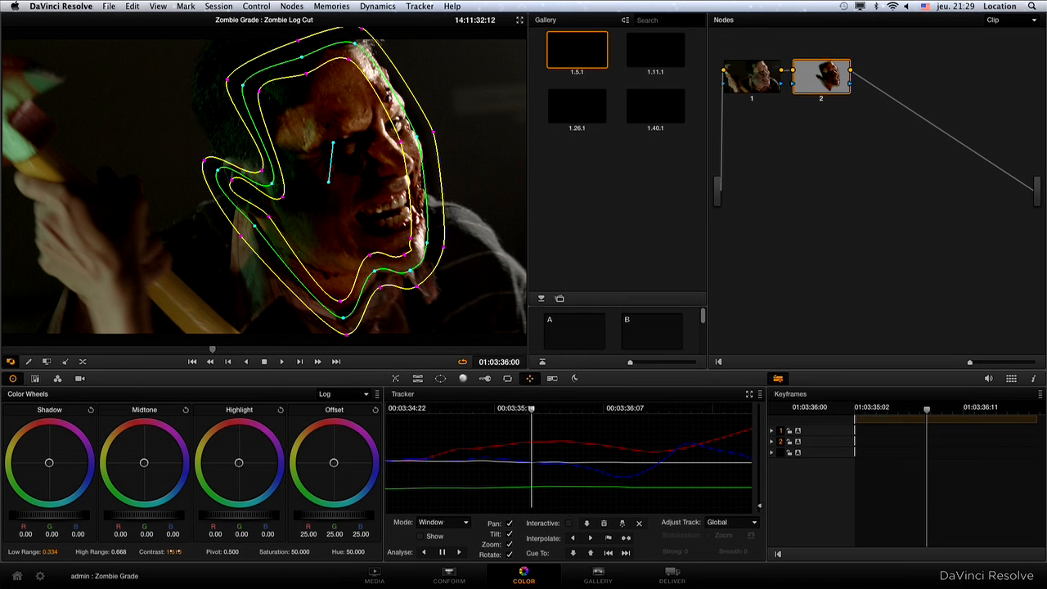
pyautogui.moveTo(302, 552); pyautogui.dragTo(318, 553)
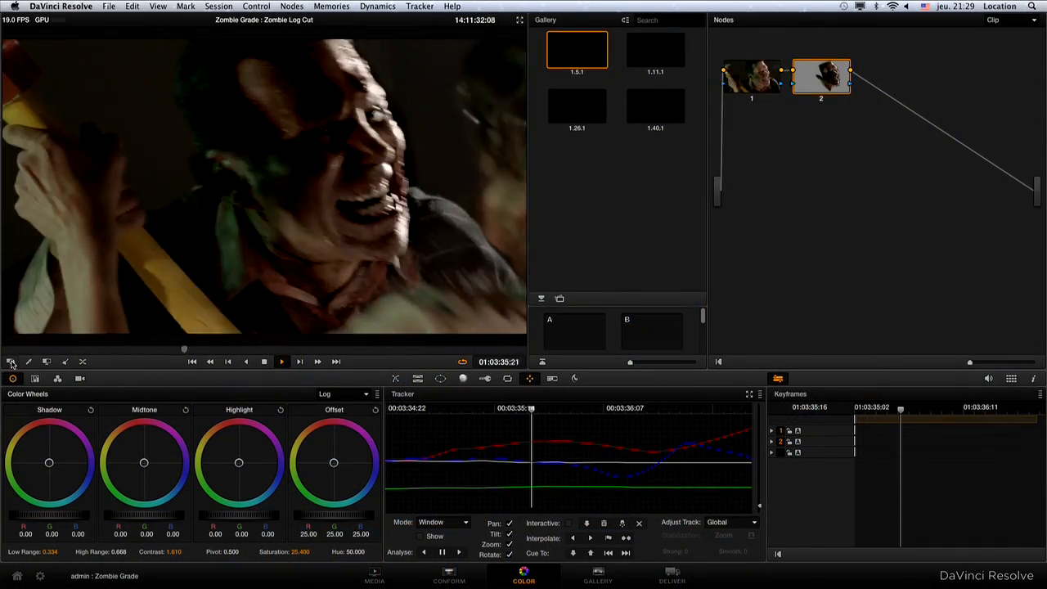
# Show the window outline again and delete a short section of the tracking data around 01:03:36:15
pyautogui.press('space')
pyautogui.click(12, 363)
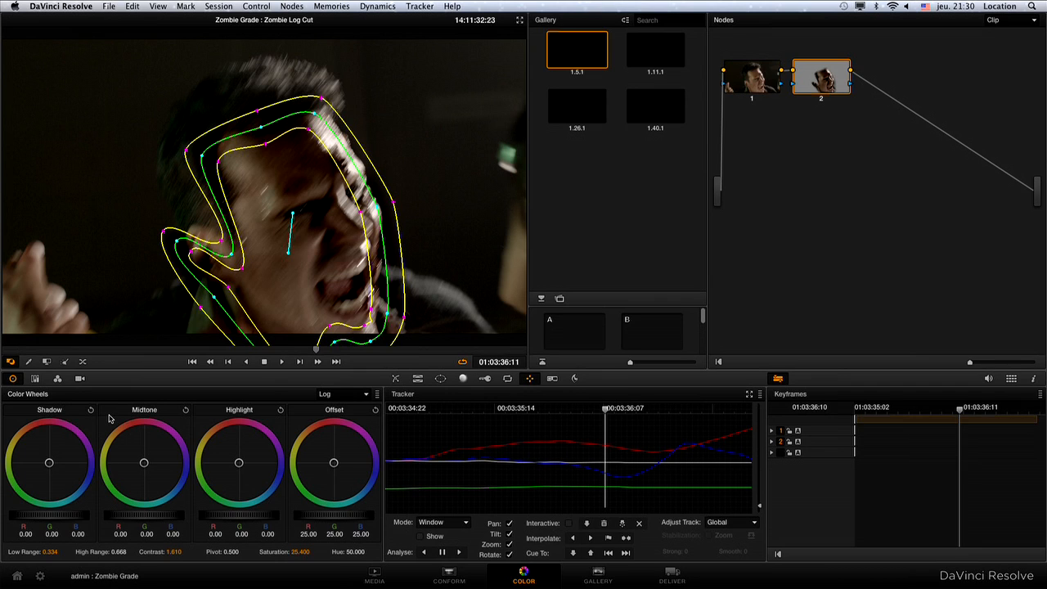
pyautogui.click(622, 409)
pyautogui.moveTo(621, 409)
pyautogui.mouseDown()
pyautogui.moveTo(676, 409)
pyautogui.moveTo(618, 410)
pyautogui.moveTo(632, 410)
pyautogui.mouseUp()
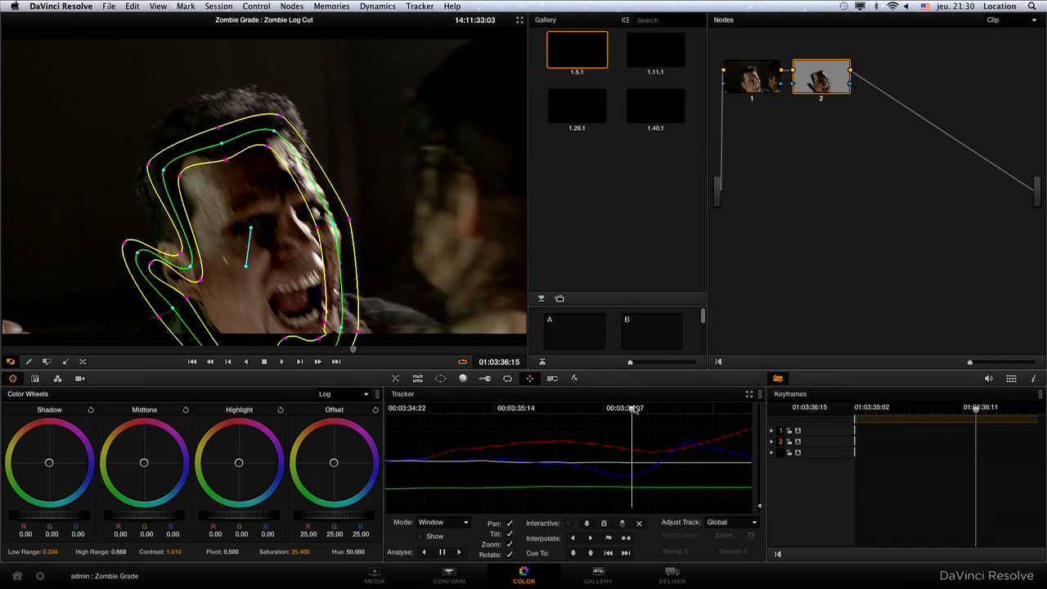
pyautogui.moveTo(599, 427); pyautogui.dragTo(642, 505)
pyautogui.press('Delete')
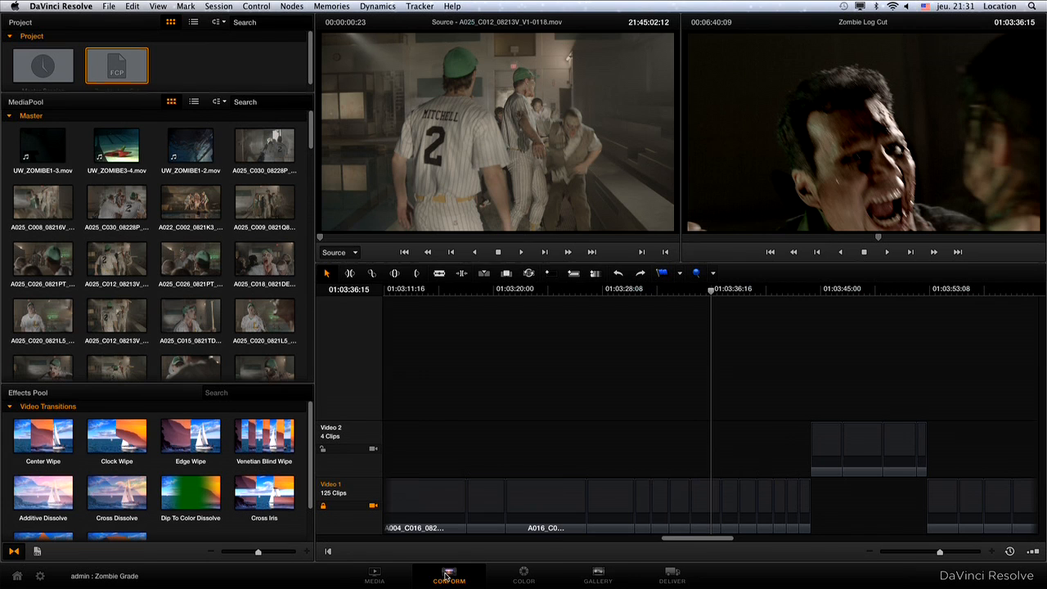
# On the Conform page, move the timeline playhead to 01:00:34:10 and load ZombieTitle.mov from the media pool into the source viewer
pyautogui.moveTo(677, 540); pyautogui.dragTo(369, 544)
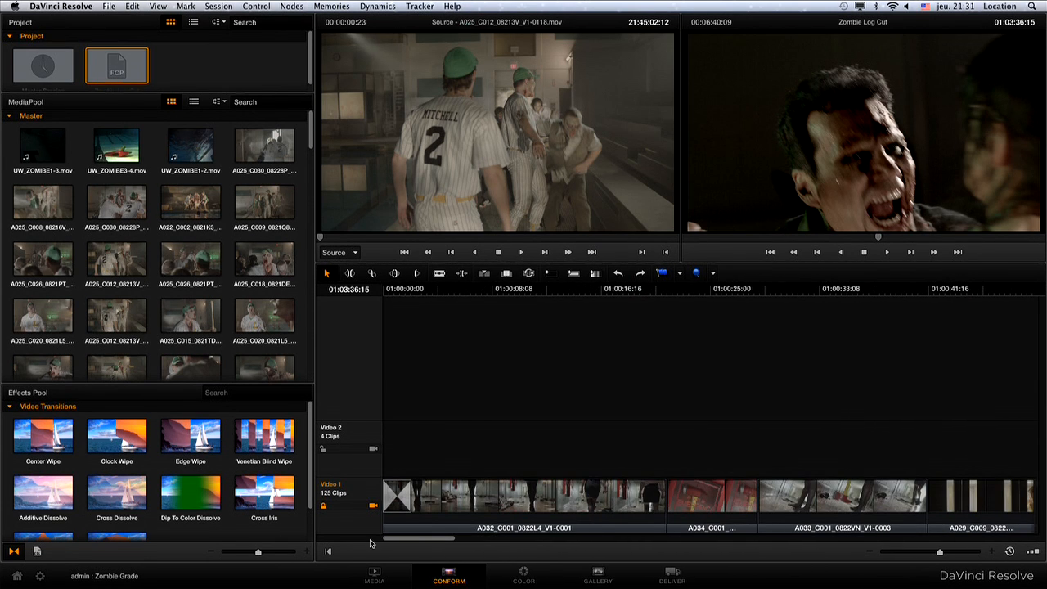
pyautogui.moveTo(817, 293)
pyautogui.mouseDown()
pyautogui.moveTo(856, 293)
pyautogui.moveTo(819, 292)
pyautogui.moveTo(835, 296)
pyautogui.mouseUp()
pyautogui.moveTo(312, 131); pyautogui.dragTo(321, 391)
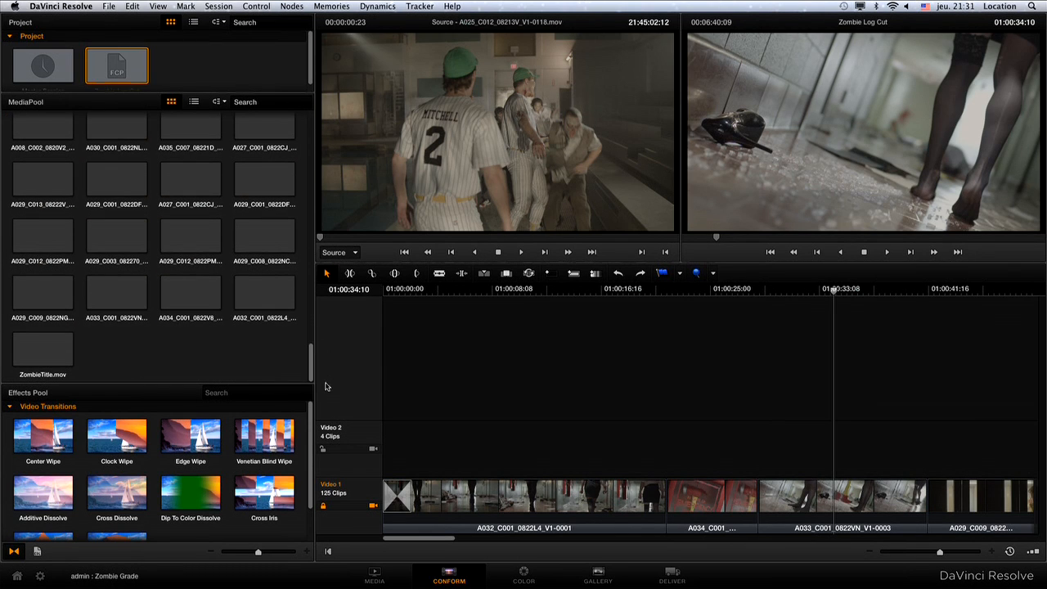
pyautogui.click(29, 351)
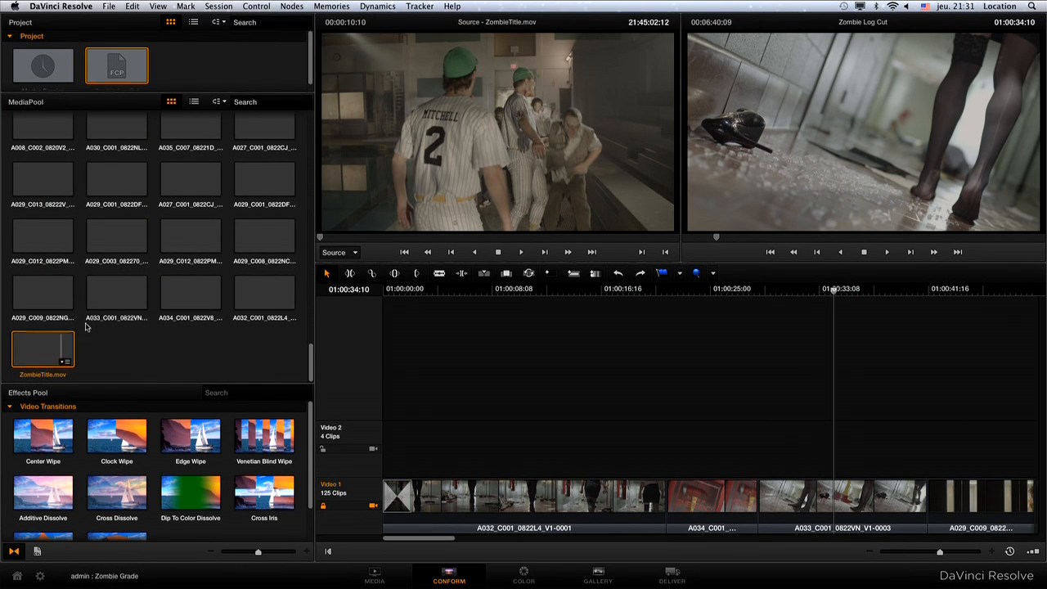
pyautogui.moveTo(310, 355)
pyautogui.mouseDown()
pyautogui.moveTo(318, 237)
pyautogui.moveTo(312, 334)
pyautogui.mouseUp()
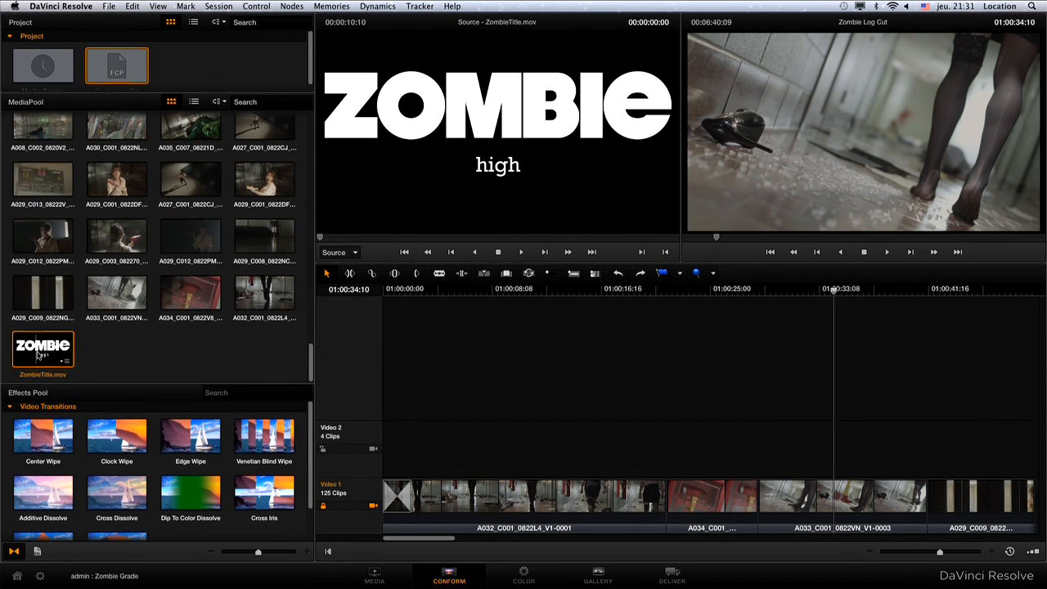
# Mark a 00:00:05:23 range of ZombieTitle.mov starting at 00:00:02:23 and place it on Video 2 above clip A033_C001_0822VN_V1-0003
pyautogui.moveTo(343, 239); pyautogui.dragTo(423, 237)
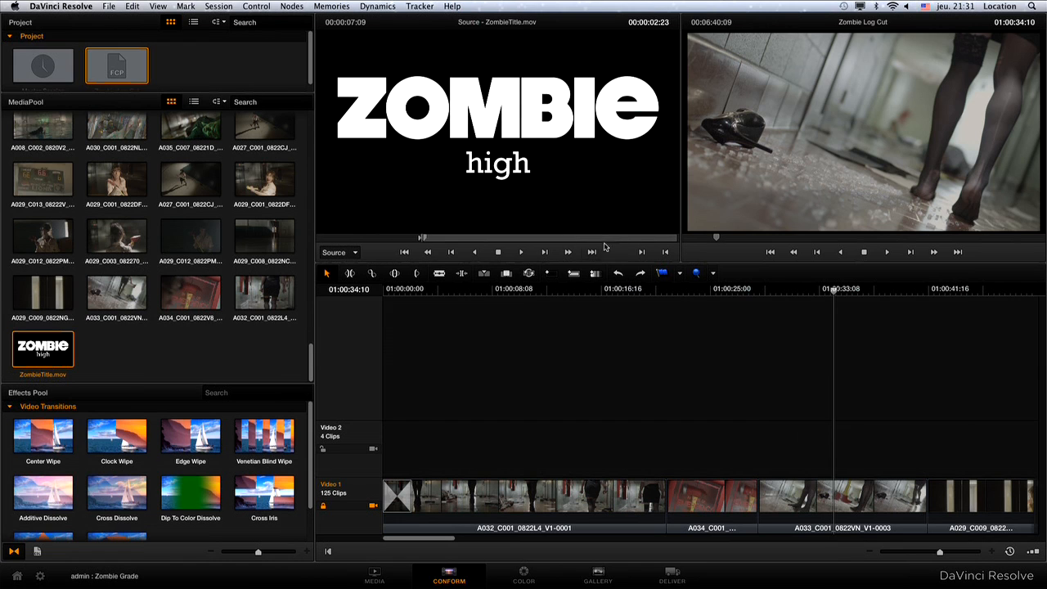
pyautogui.click(626, 238)
pyautogui.click(665, 252)
pyautogui.moveTo(627, 239); pyautogui.dragTo(517, 237)
pyautogui.moveTo(507, 149); pyautogui.dragTo(794, 448)
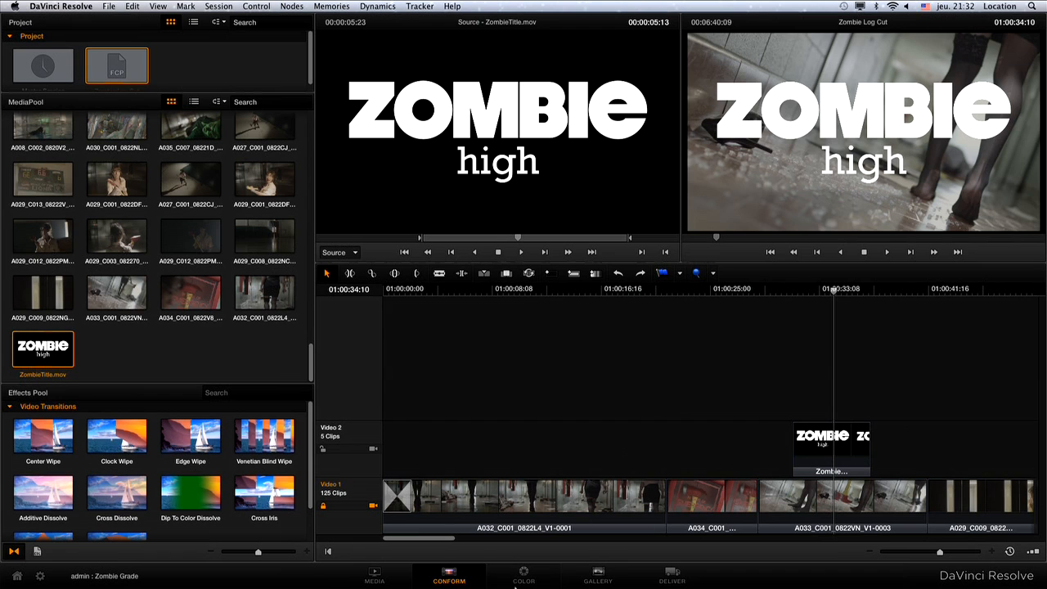
# View the title clip on the Color page with the Curves palette, switching its composite over the background off and on
pyautogui.click(523, 575)
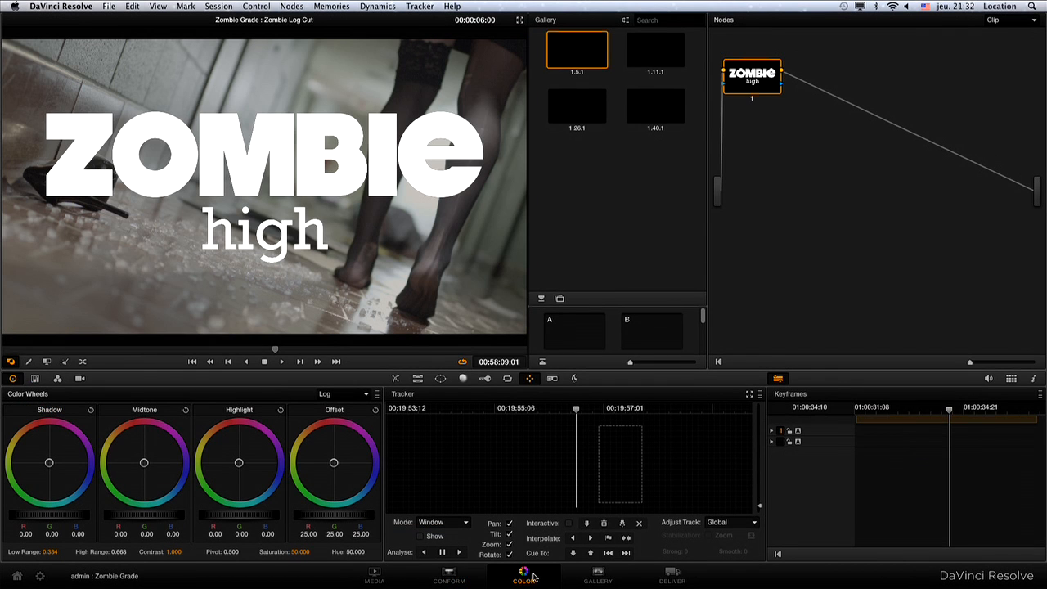
pyautogui.moveTo(742, 78); pyautogui.dragTo(771, 83)
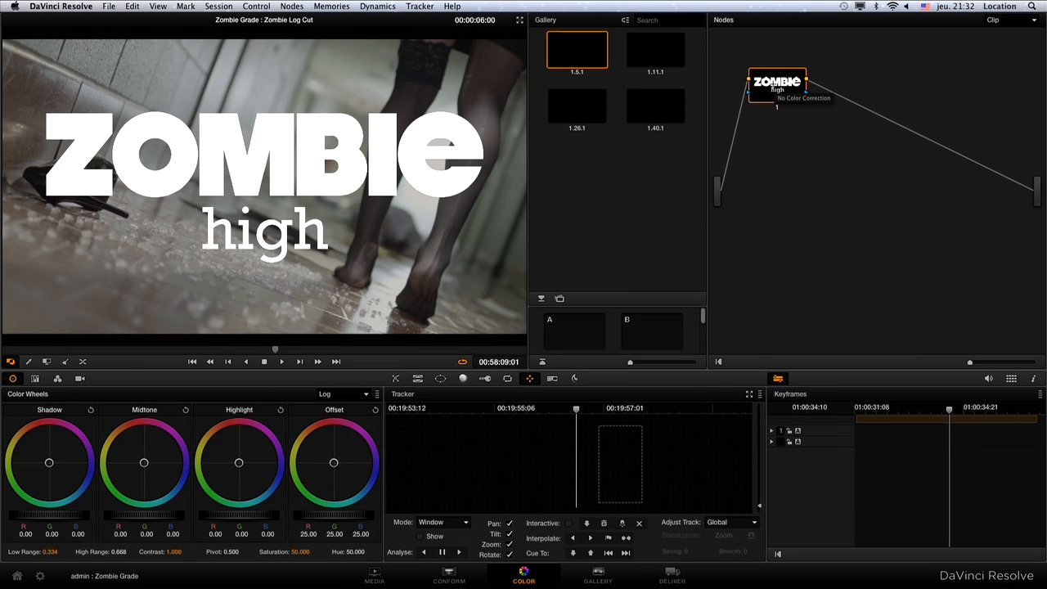
pyautogui.click(396, 378)
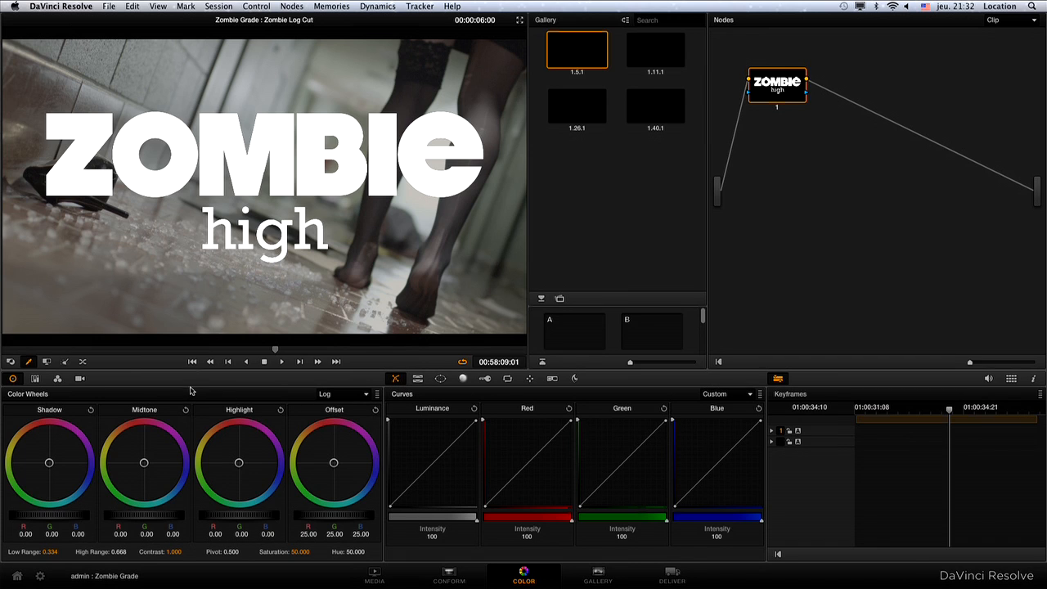
pyautogui.click(82, 362)
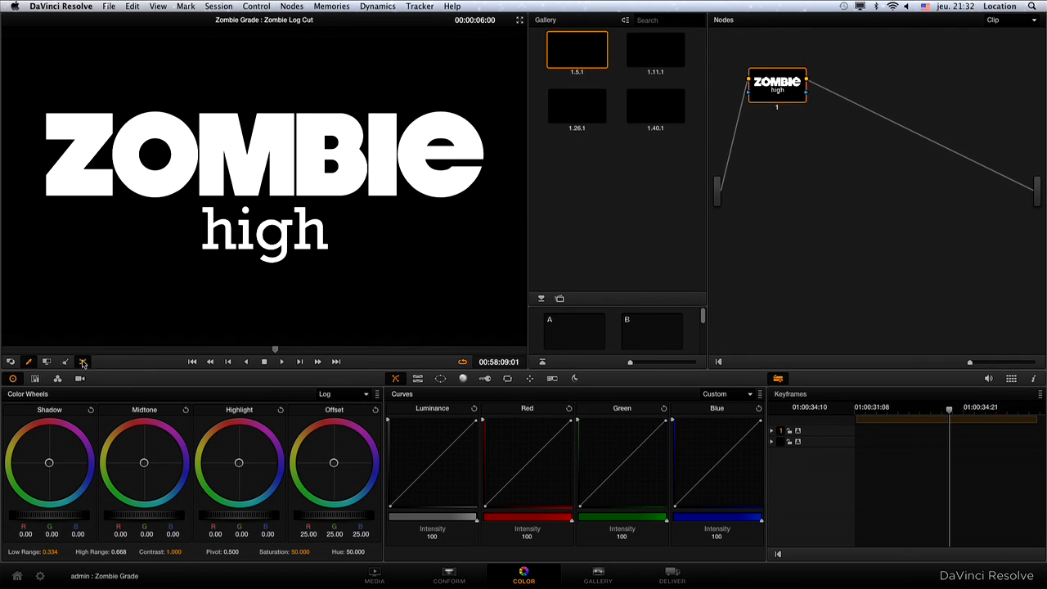
pyautogui.click(81, 363)
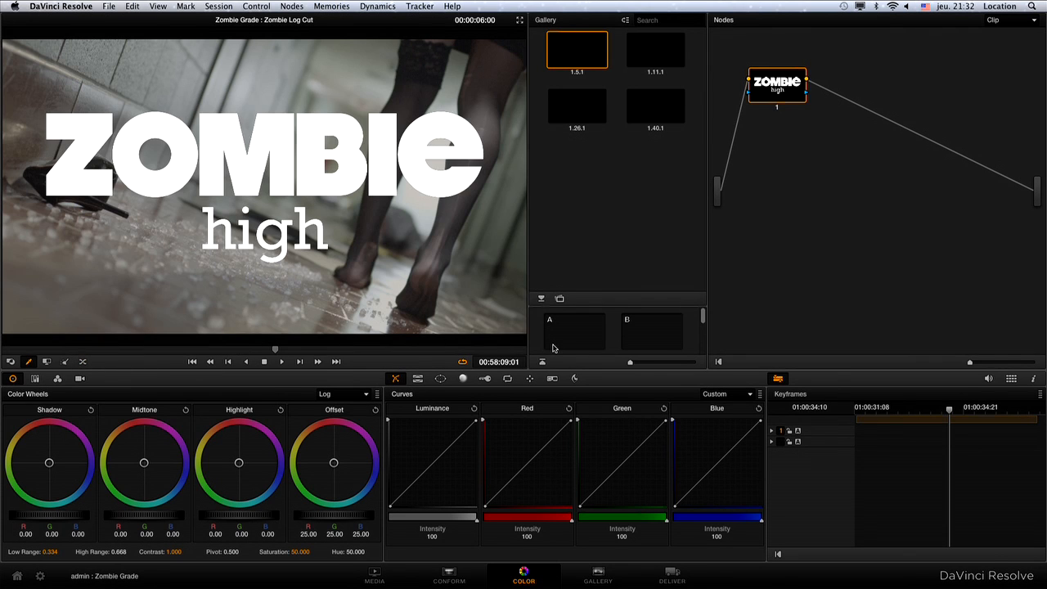
# Step between the title and its neighbouring clips, toggle the grade bypass on the clip beneath it and return to the title
pyautogui.press('Down')
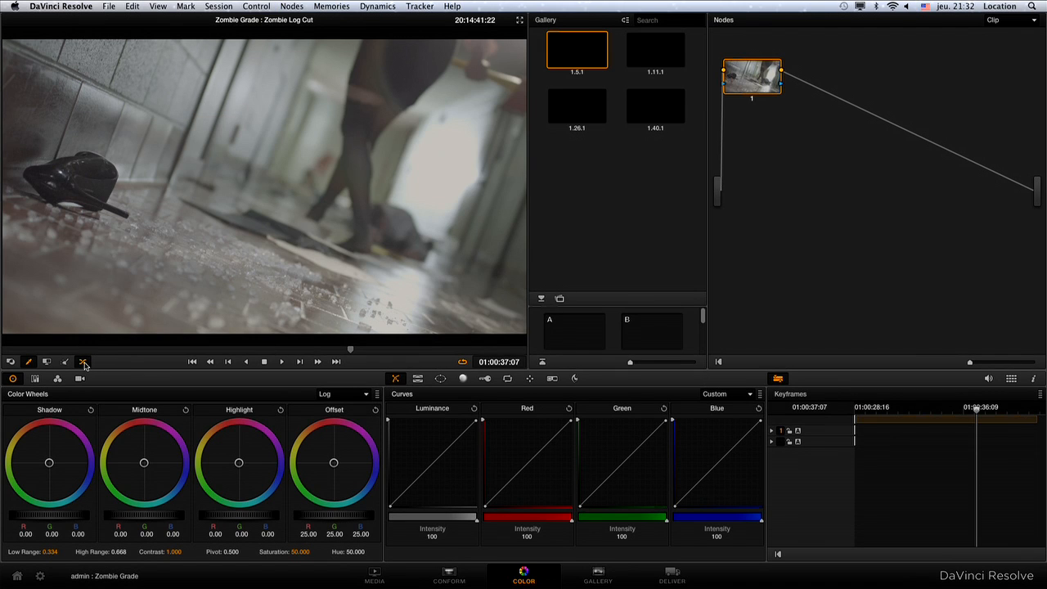
pyautogui.press('Up')
pyautogui.press('Up')
pyautogui.press('Down')
pyautogui.press('Up')
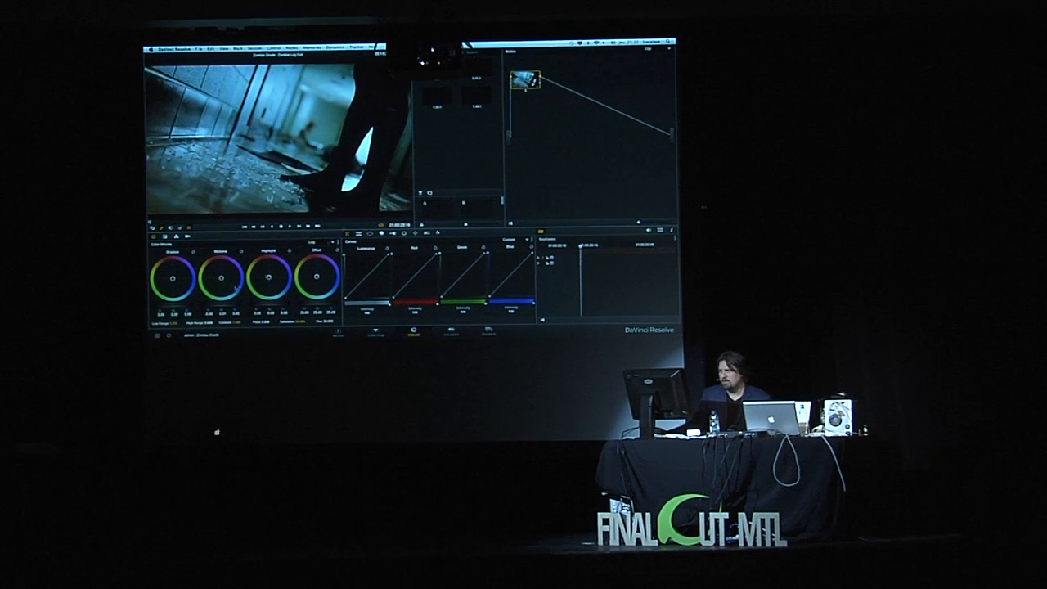
pyautogui.hotkey('shift', 'd')
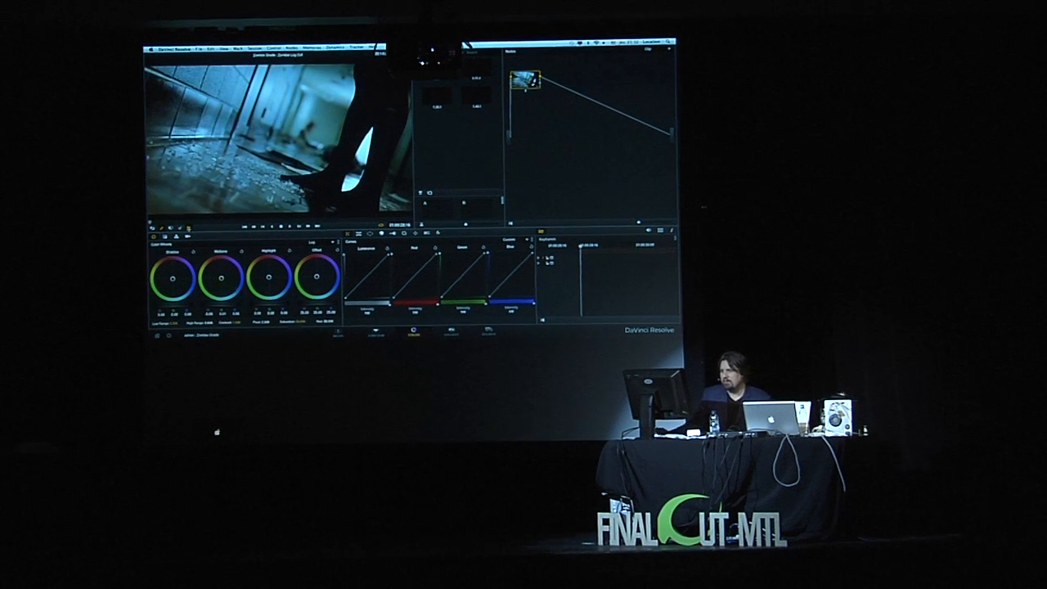
pyautogui.press('Down')
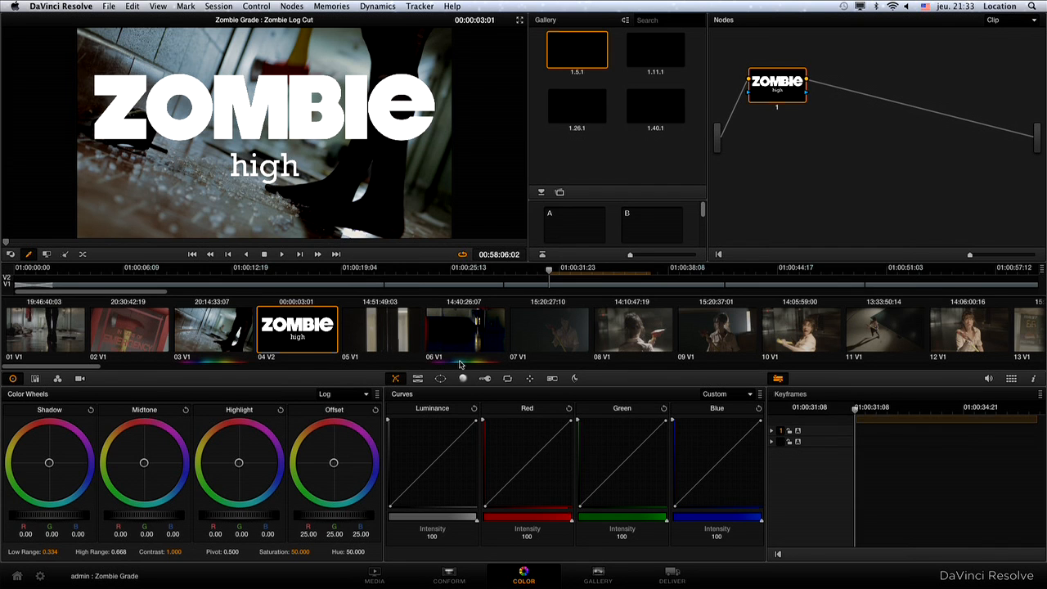
# Visit the Media page, return to the Color page and filter the timeline thumbnails to show only color-corrected clips
pyautogui.click(375, 575)
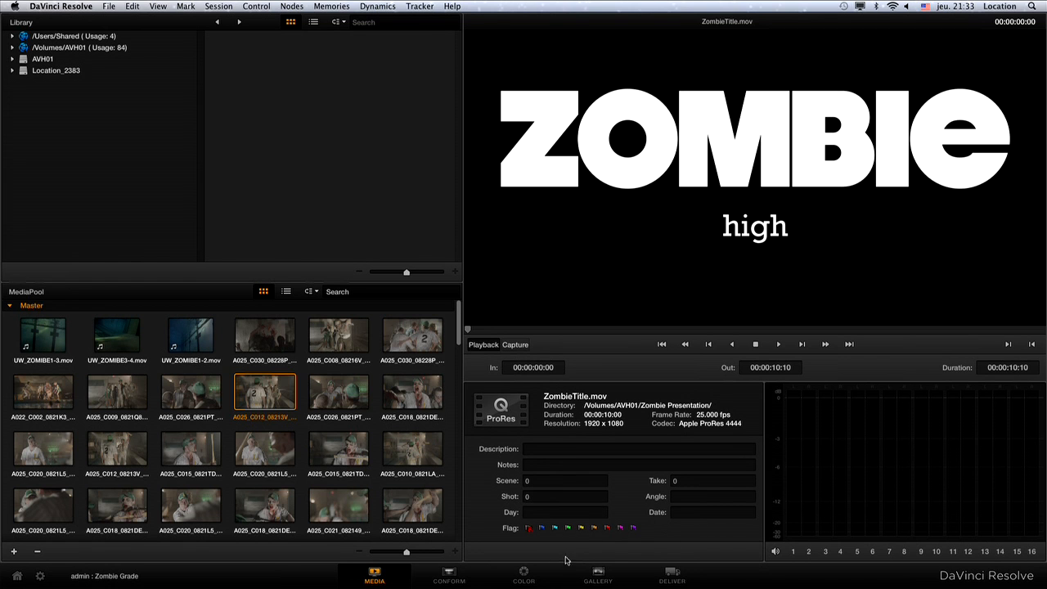
pyautogui.click(524, 575)
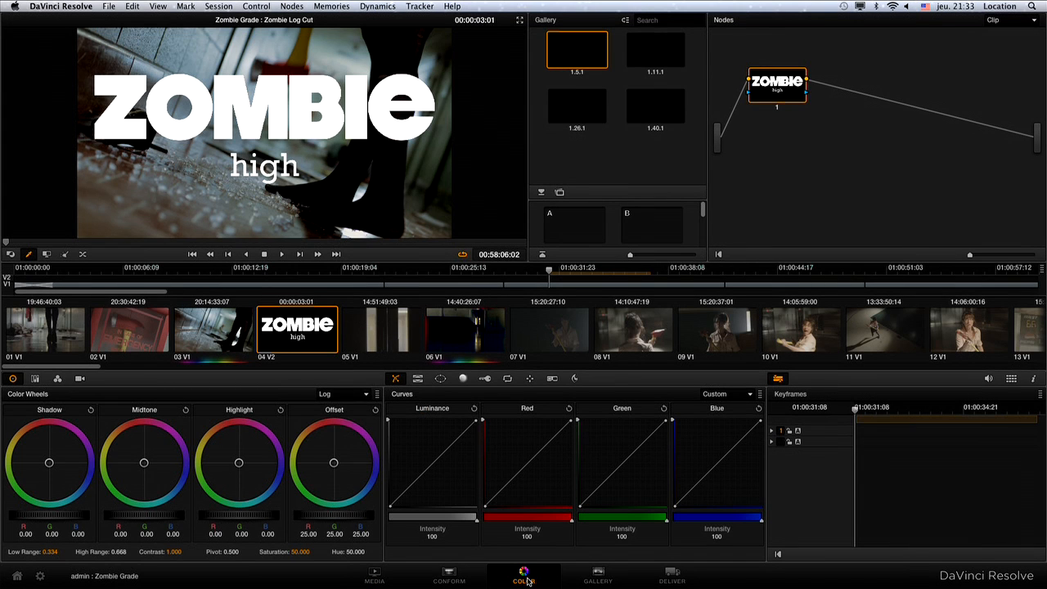
pyautogui.click(1042, 269)
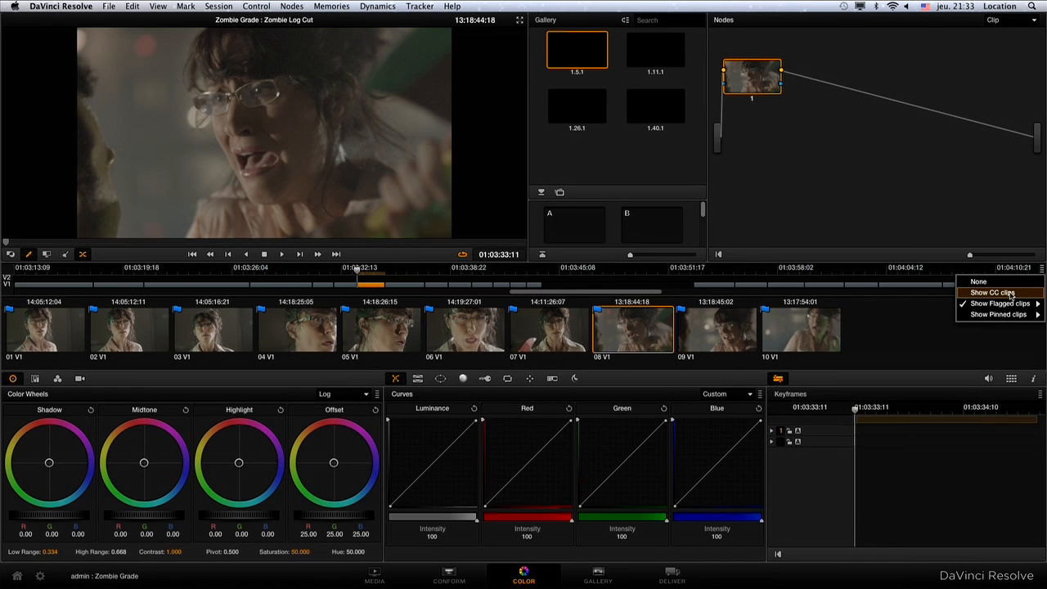
pyautogui.click(1011, 294)
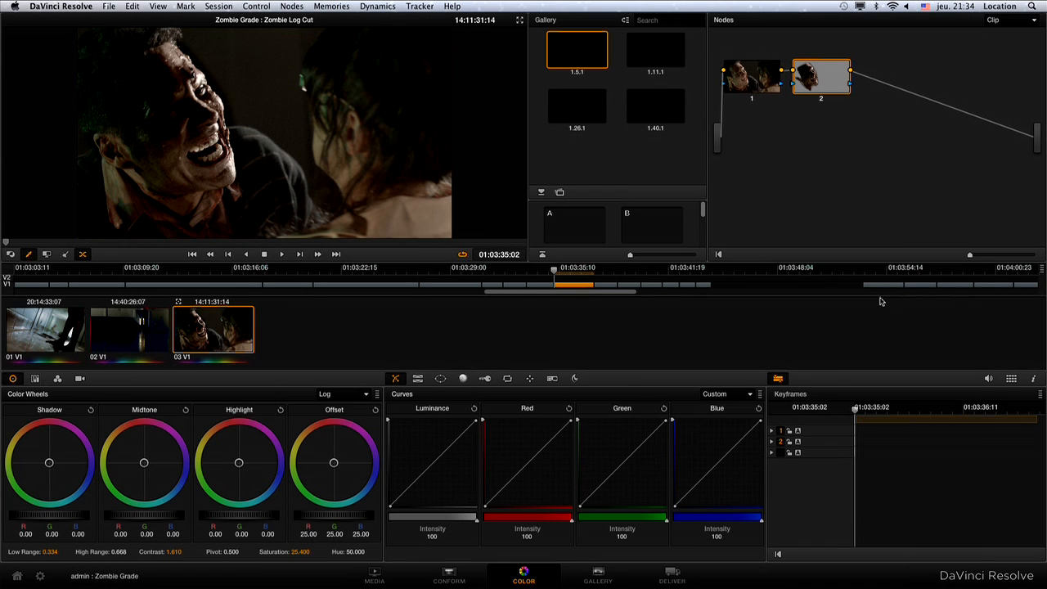
# Return to the Conform page
pyautogui.click(450, 576)
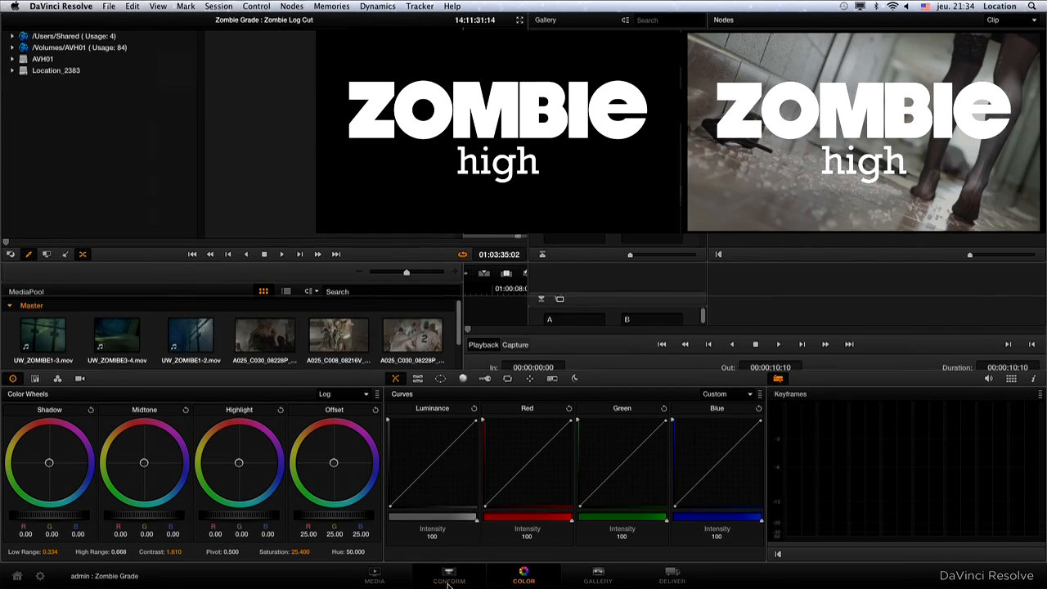